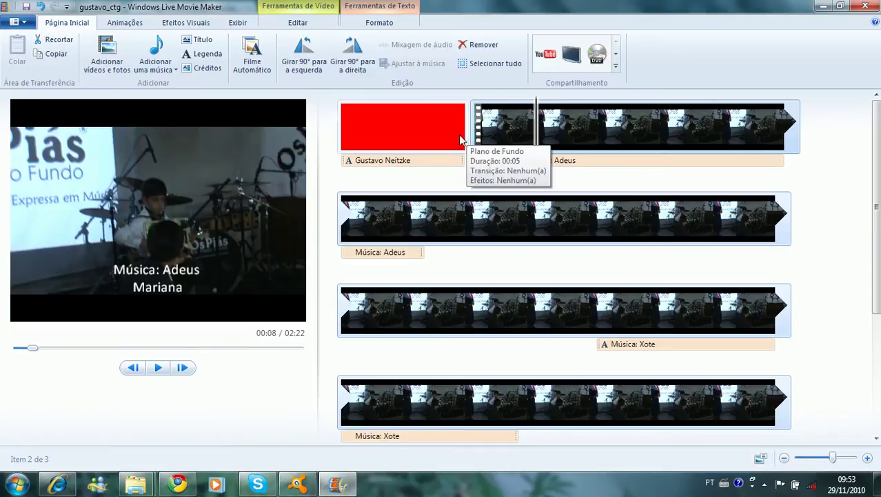
# Add the photo of the boy with the accordion on the sofa from the Imagens > movie maker > fotos folder to the project.
pyautogui.click(503, 139)
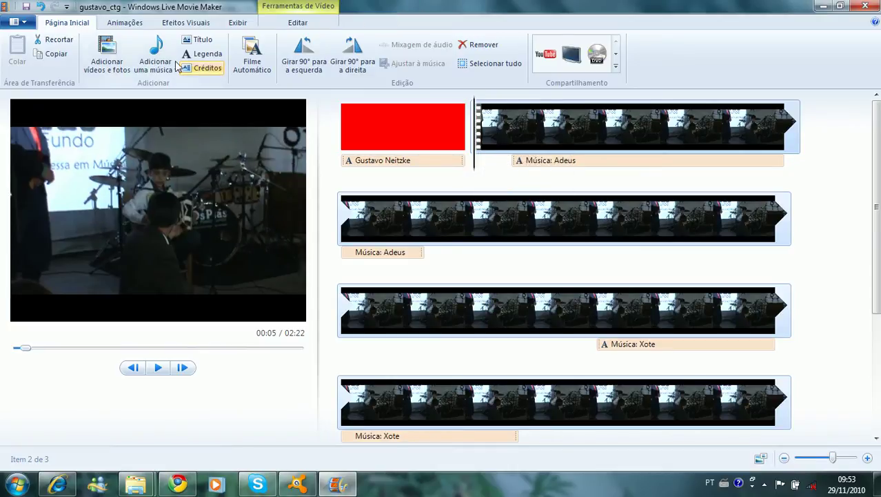
pyautogui.click(106, 58)
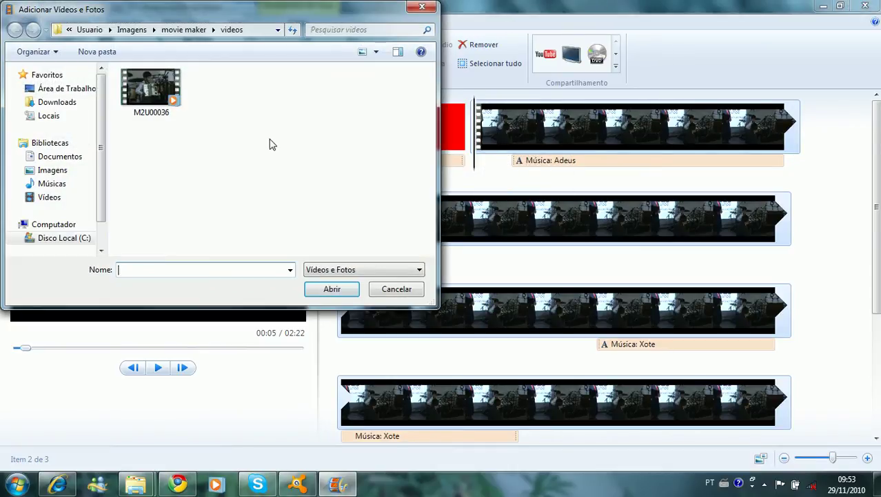
pyautogui.click(49, 172)
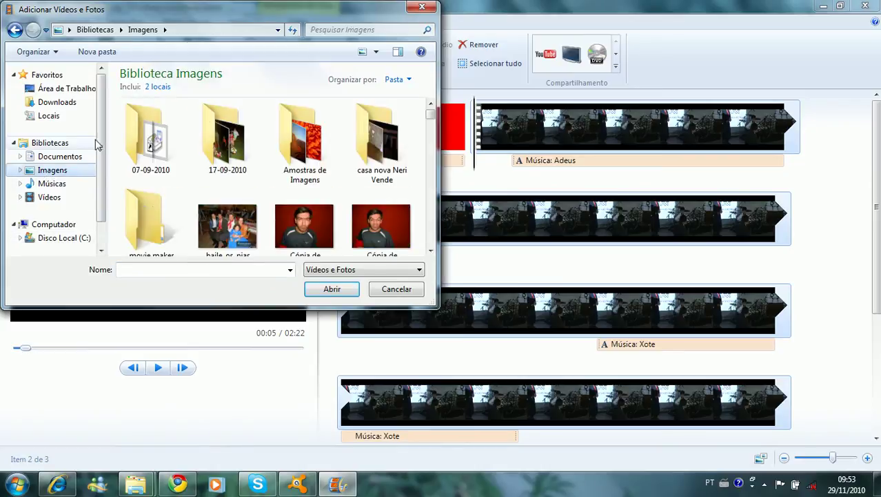
pyautogui.doubleClick(159, 219)
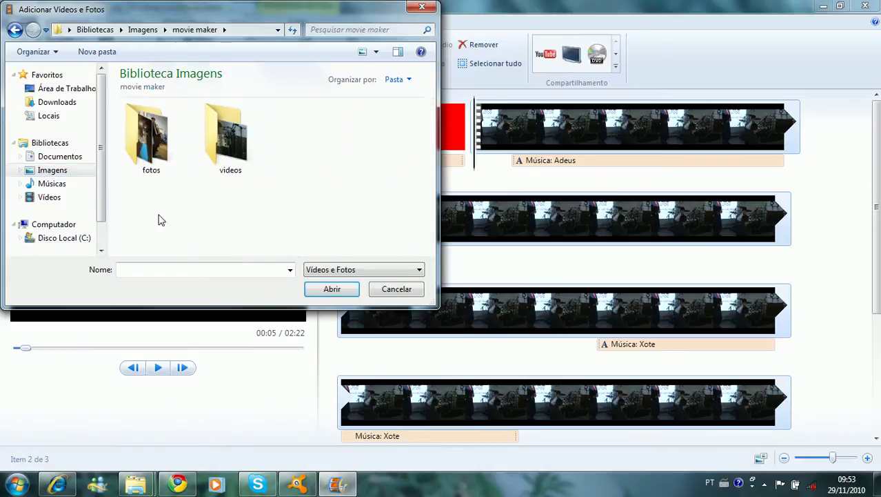
pyautogui.doubleClick(151, 138)
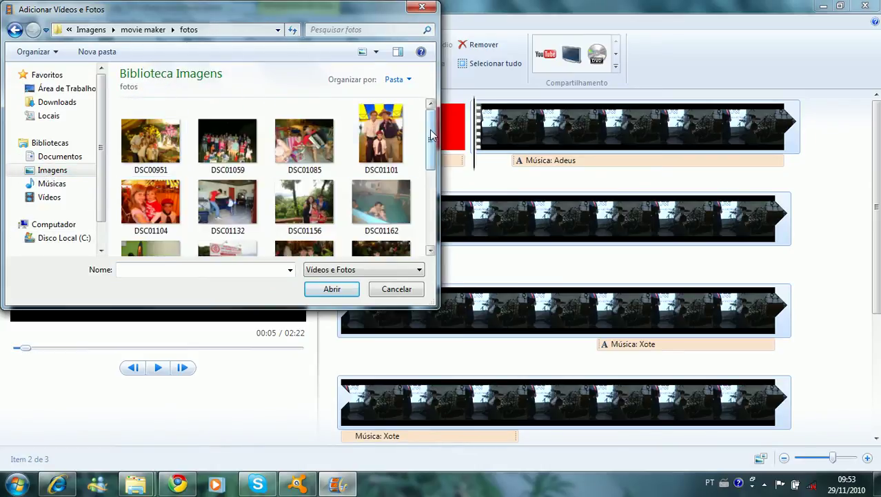
pyautogui.moveTo(432, 134); pyautogui.dragTo(440, 173)
pyautogui.doubleClick(189, 180)
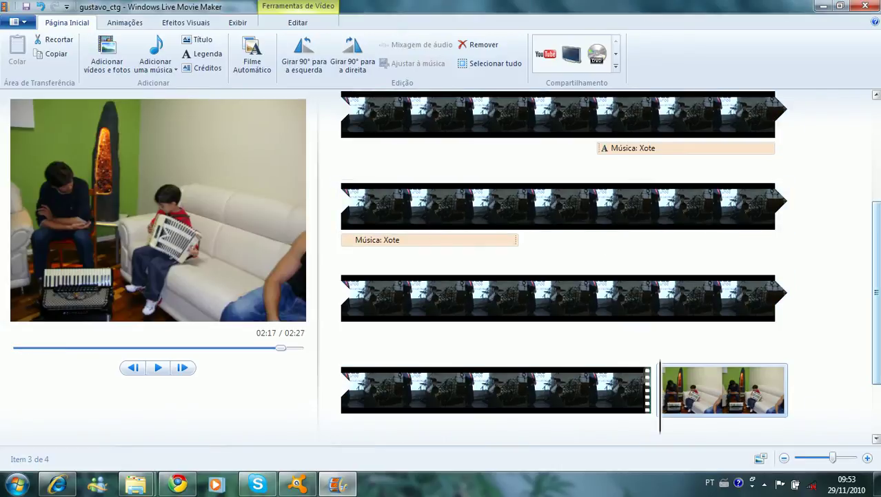
# Move the added photo from the end of the storyboard to between the red opening title and the concert video.
pyautogui.moveTo(877, 293); pyautogui.dragTo(878, 365)
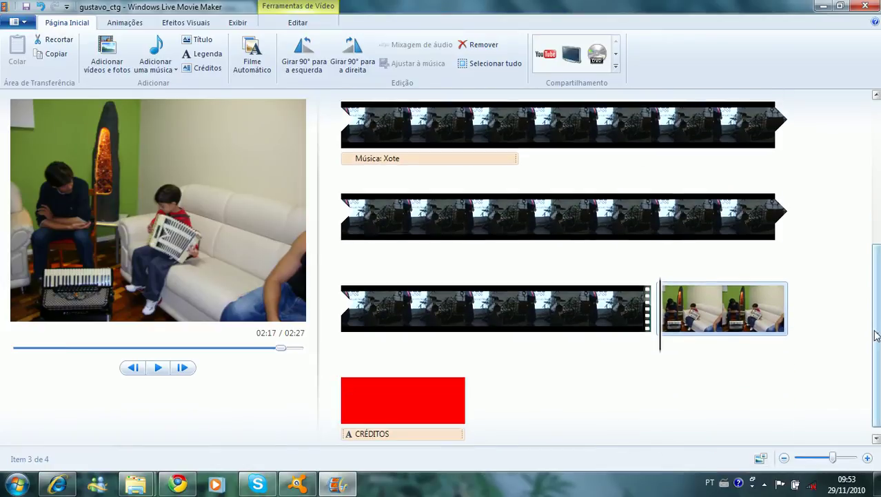
pyautogui.moveTo(742, 329); pyautogui.dragTo(442, 152)
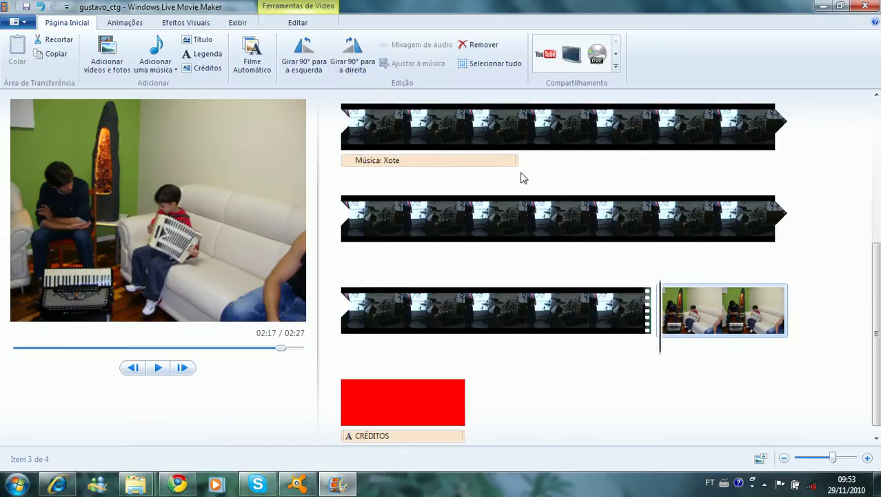
pyautogui.scroll(3, 878, 281)
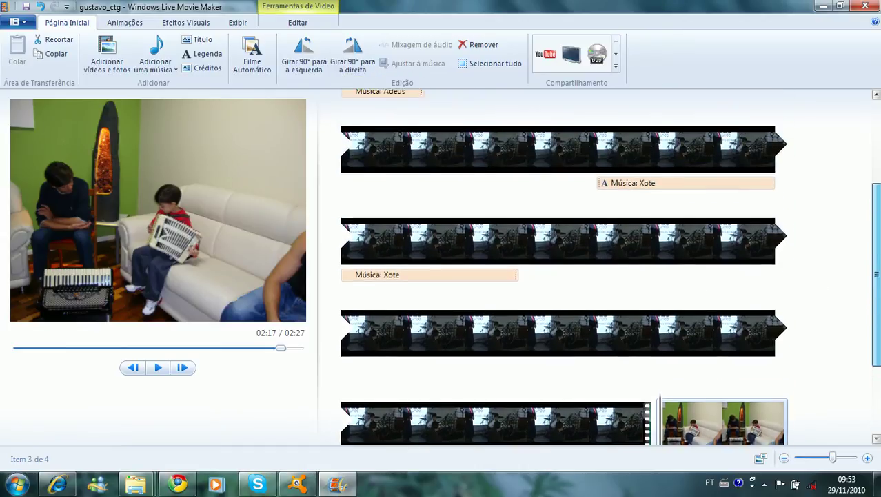
pyautogui.scroll(-1, 875, 283)
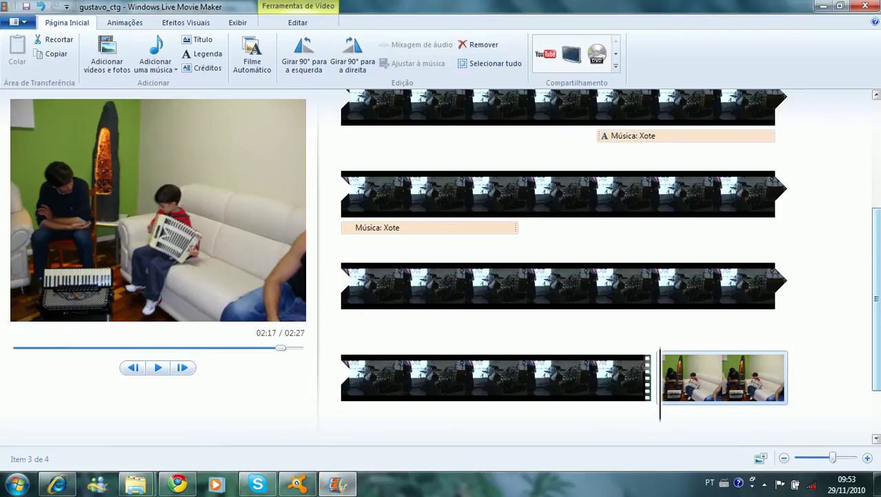
pyautogui.moveTo(683, 379); pyautogui.dragTo(470, 139)
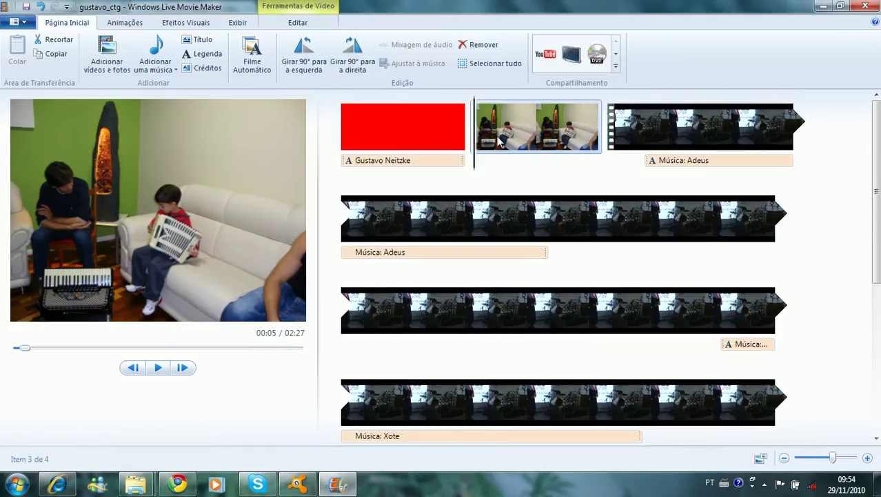
# Set the display duration of the inserted photo to 4,00 seconds.
pyautogui.click(237, 23)
pyautogui.click(290, 24)
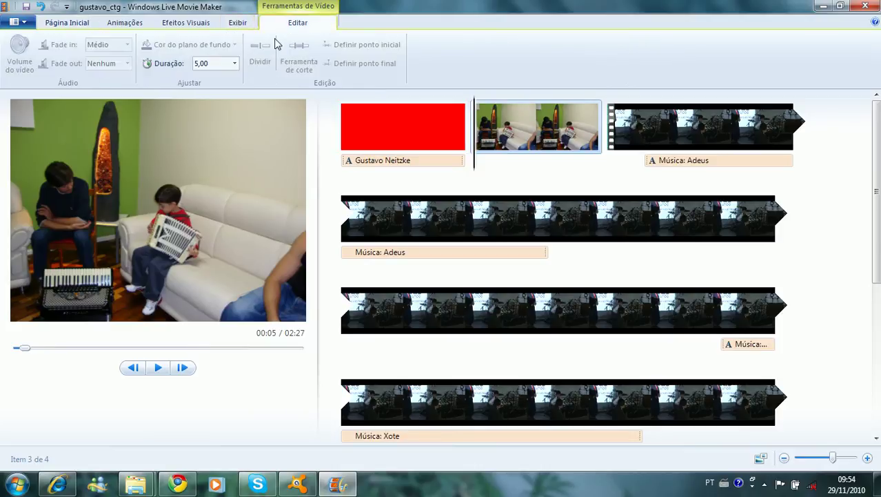
pyautogui.click(235, 63)
pyautogui.click(215, 111)
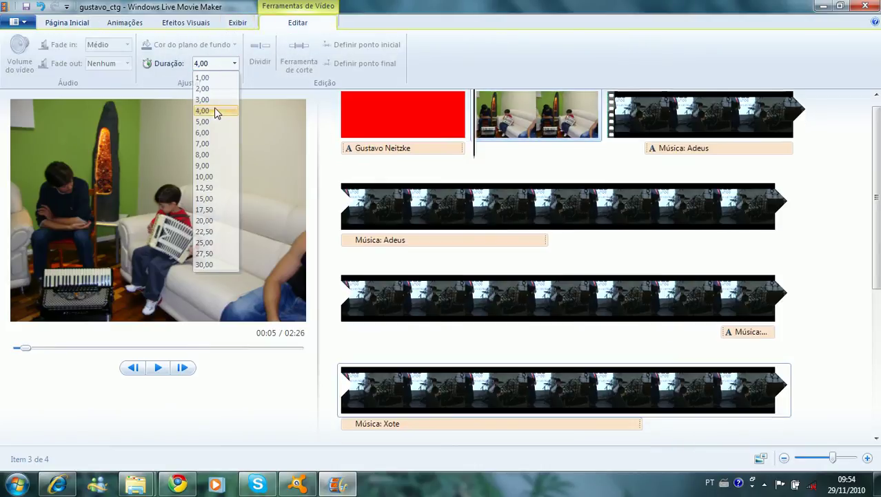
# Preview the movie from the opening title through the photo into the start of the concert video.
pyautogui.click(367, 120)
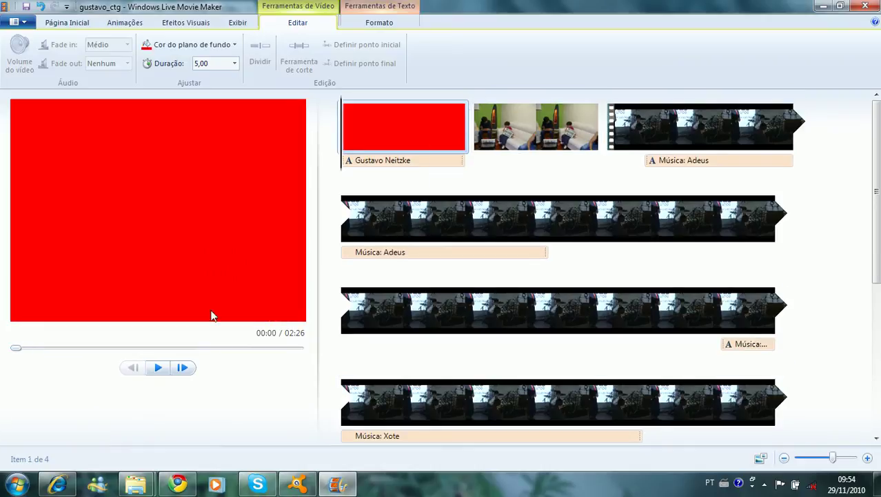
pyautogui.click(157, 369)
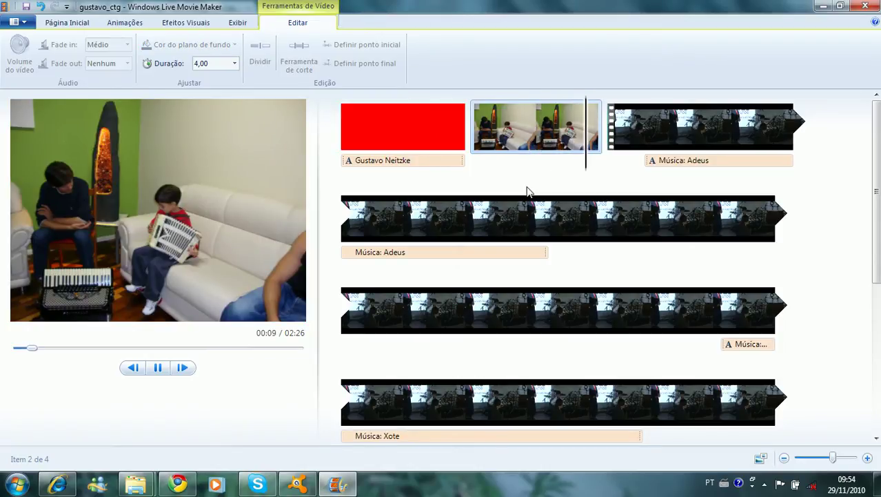
pyautogui.click(158, 368)
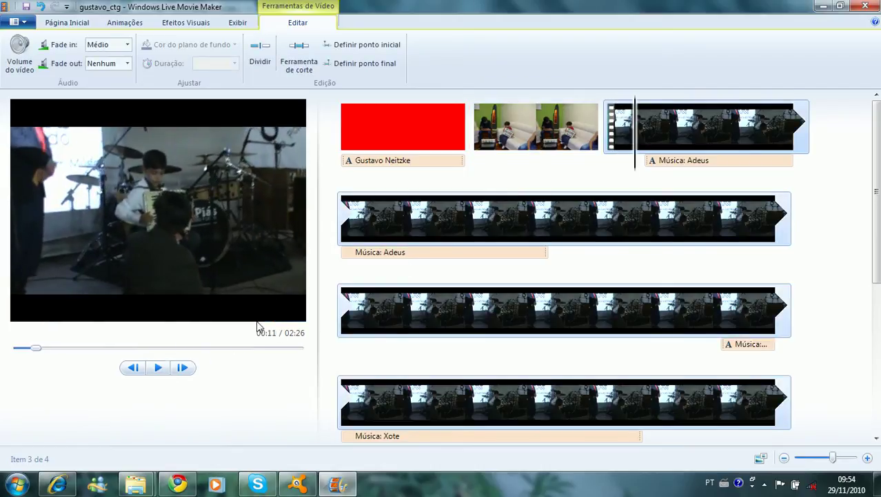
# Apply the diagonal box-out transition (Diagonal - caixa para fora) to the photo after the opening title.
pyautogui.click(534, 145)
pyautogui.click(122, 22)
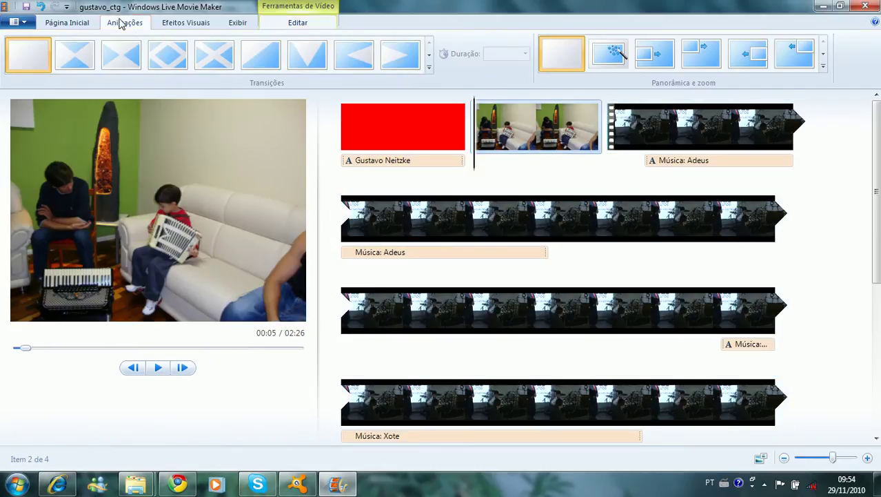
pyautogui.click(169, 55)
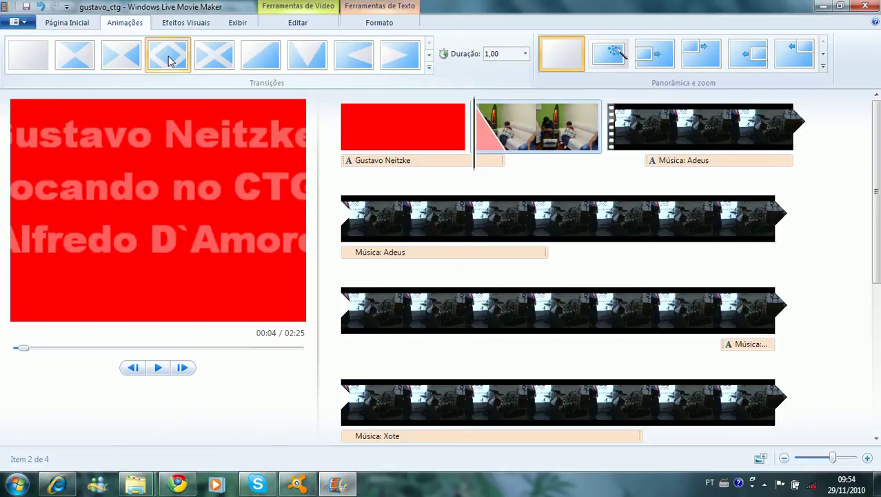
# Apply the Rolar transition to the start of the concert video that follows the photo.
pyautogui.click(654, 130)
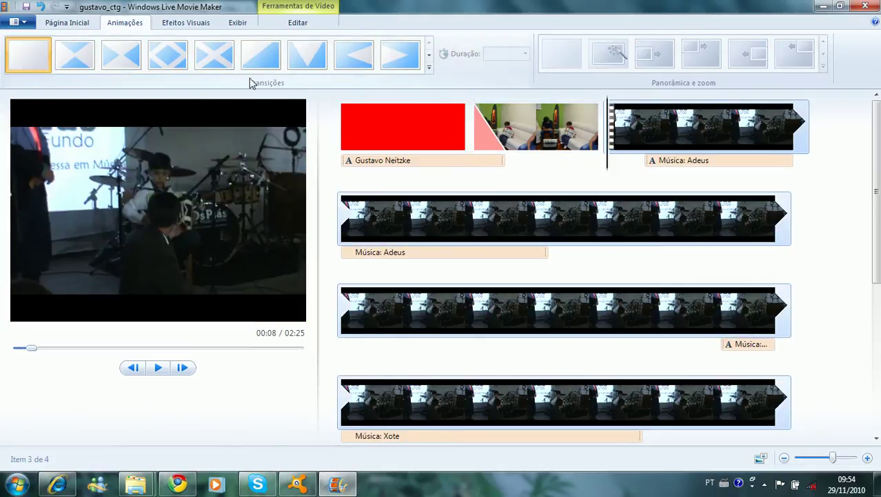
pyautogui.click(429, 68)
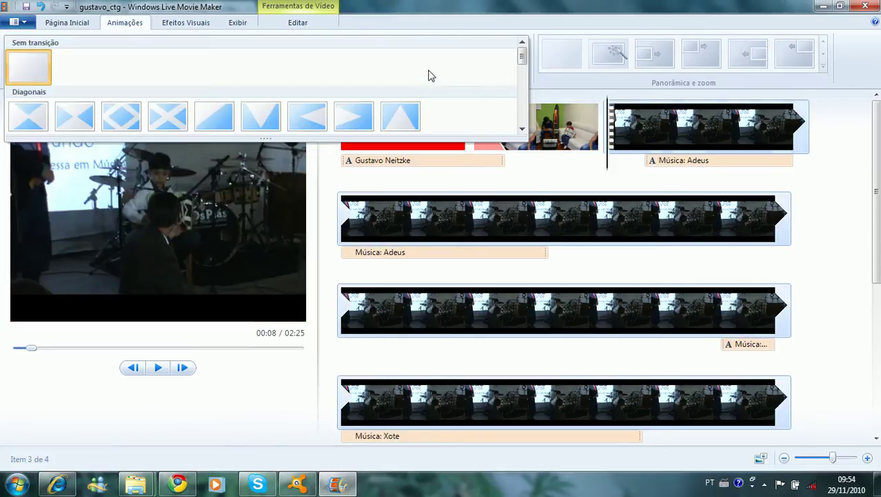
pyautogui.scroll(-5, 524, 65)
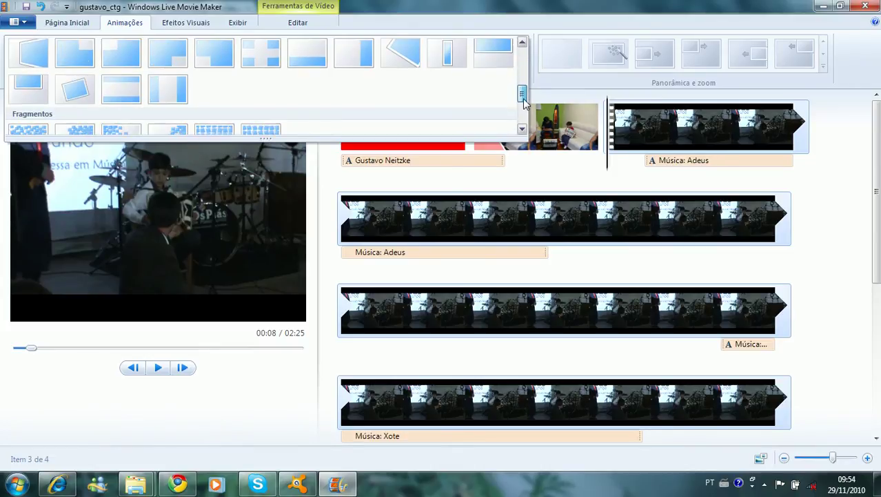
pyautogui.click(413, 86)
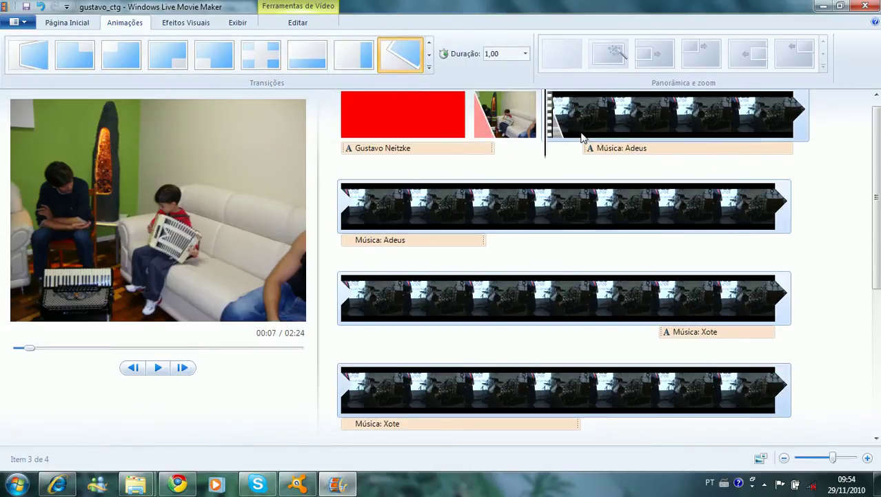
# Preview both transitions by playing from the opening title, and again from the photo, into the concert video.
pyautogui.click(394, 135)
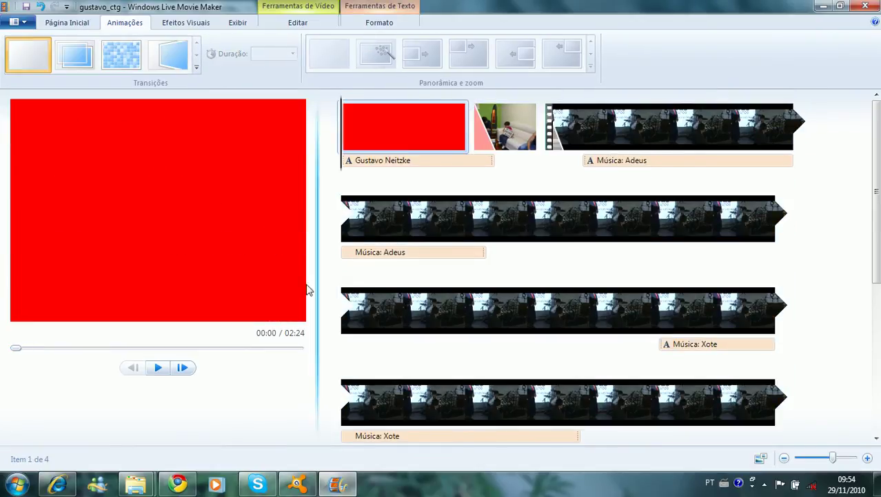
pyautogui.click(160, 368)
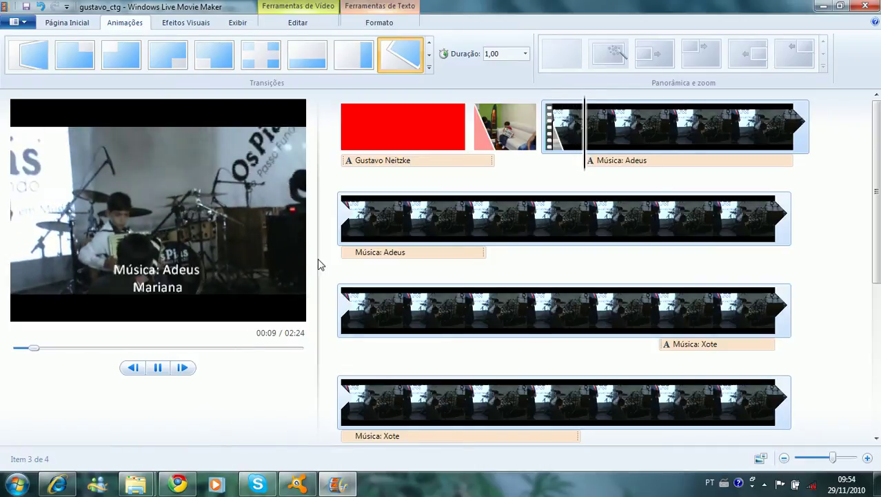
pyautogui.click(157, 367)
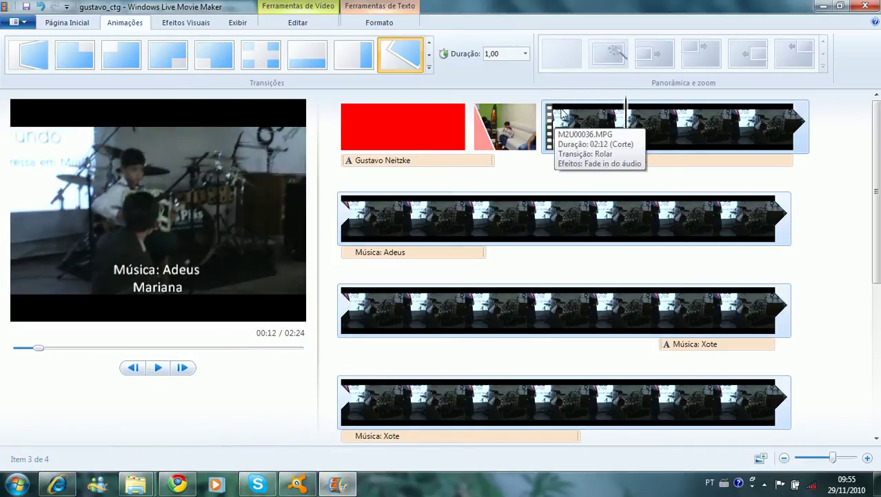
pyautogui.click(501, 136)
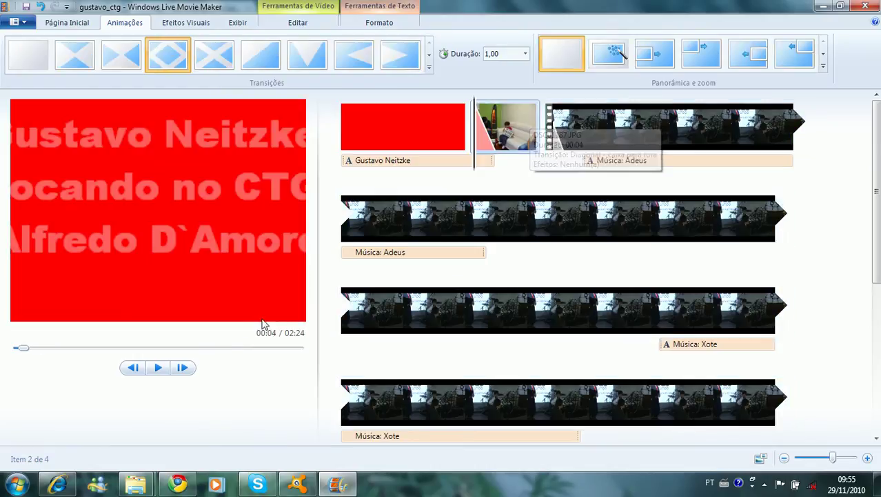
pyautogui.click(157, 367)
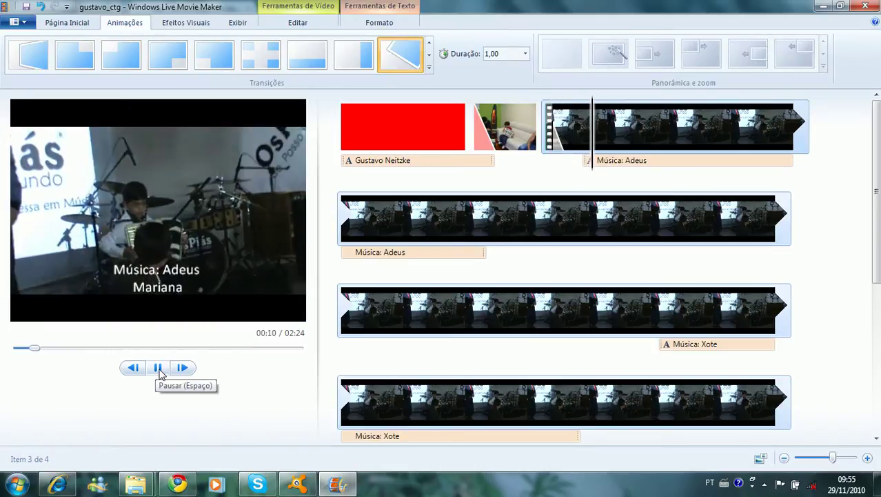
pyautogui.click(160, 371)
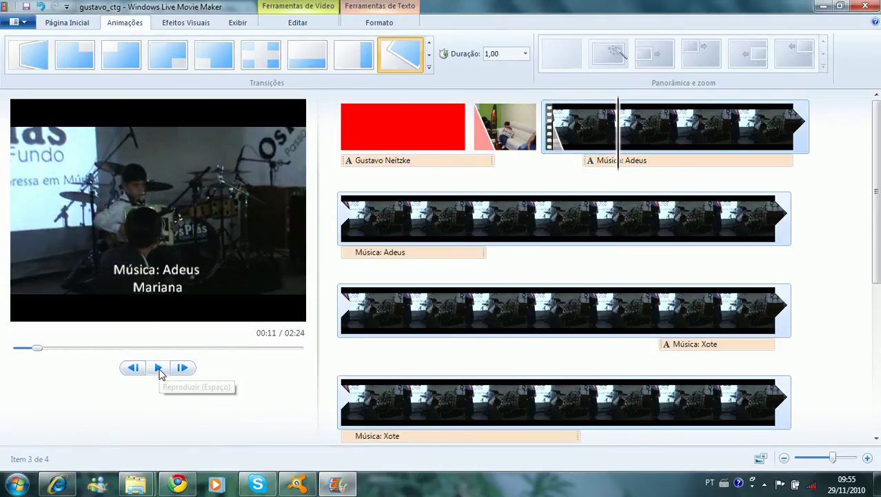
# Play through the concert video between the "Música: Adeus" and "Música: Xote" captions and pause at about 00:50.
pyautogui.moveTo(878, 198); pyautogui.dragTo(876, 280)
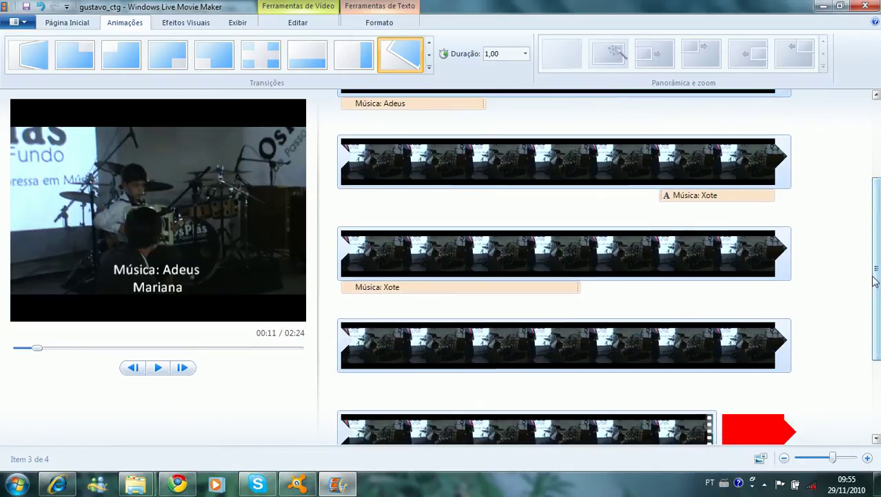
pyautogui.click(580, 266)
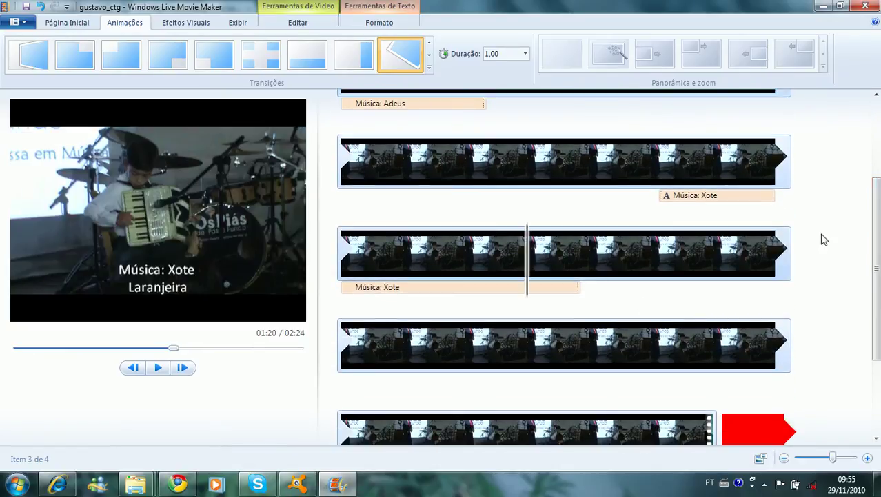
pyautogui.moveTo(876, 239); pyautogui.dragTo(878, 200)
pyautogui.click(586, 267)
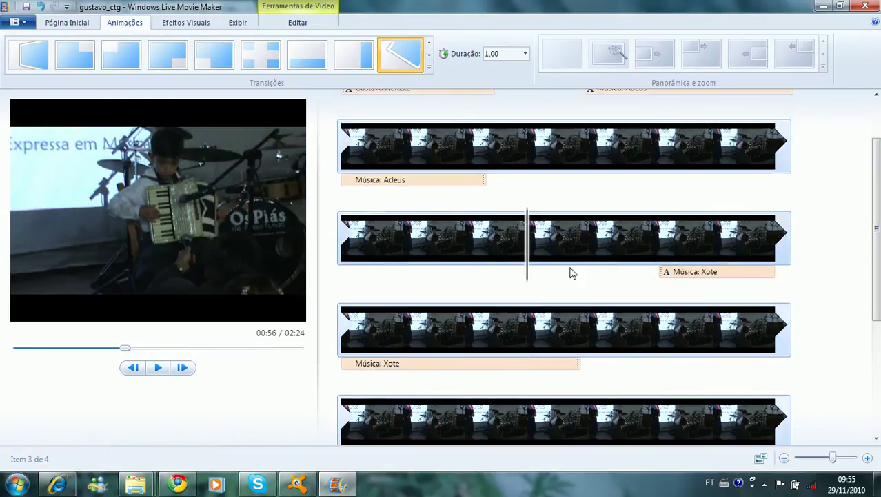
pyautogui.click(157, 369)
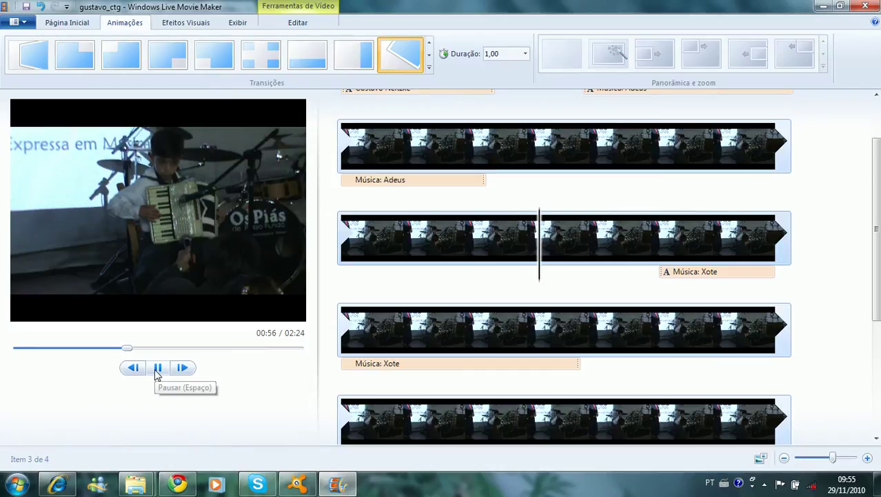
pyautogui.click(157, 369)
pyautogui.click(404, 262)
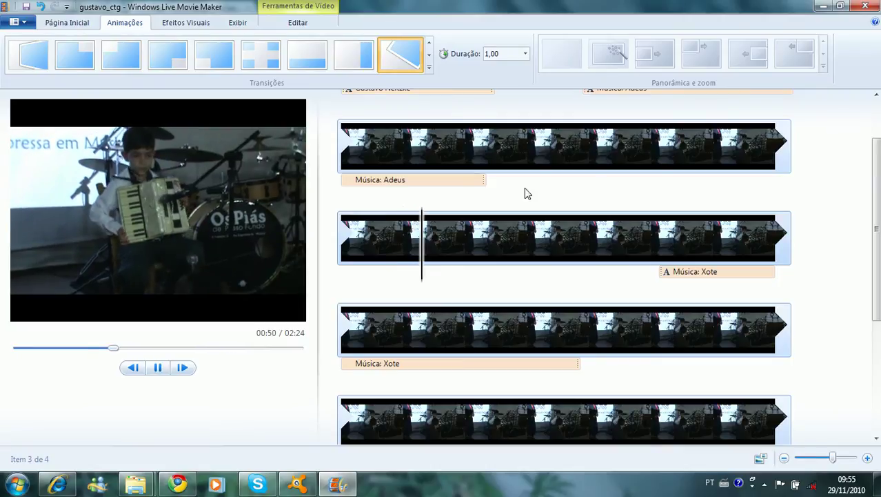
pyautogui.click(589, 166)
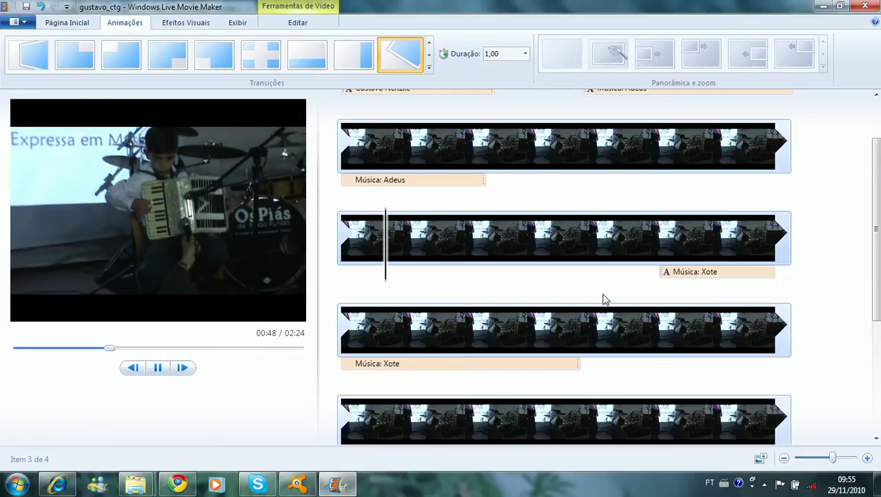
pyautogui.click(157, 369)
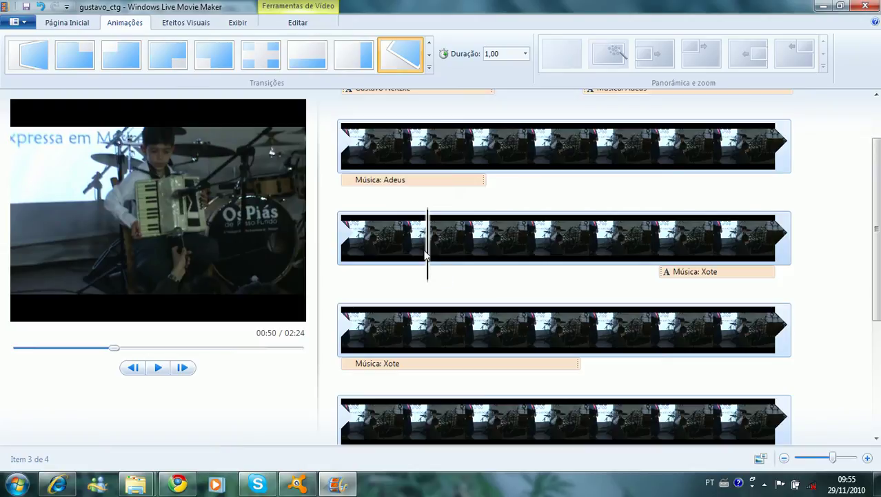
# Split the concert video at about 00:50 and apply the page-curl transition (up and to the right) to its second part.
pyautogui.click(307, 25)
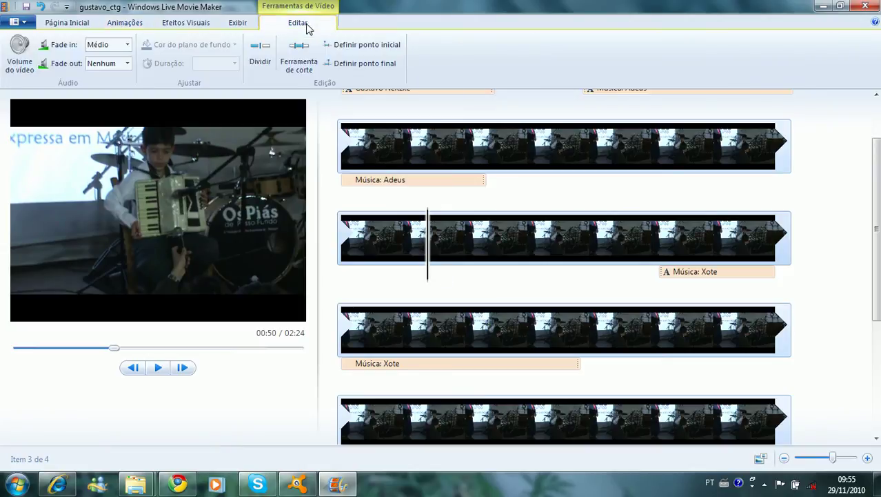
pyautogui.click(263, 59)
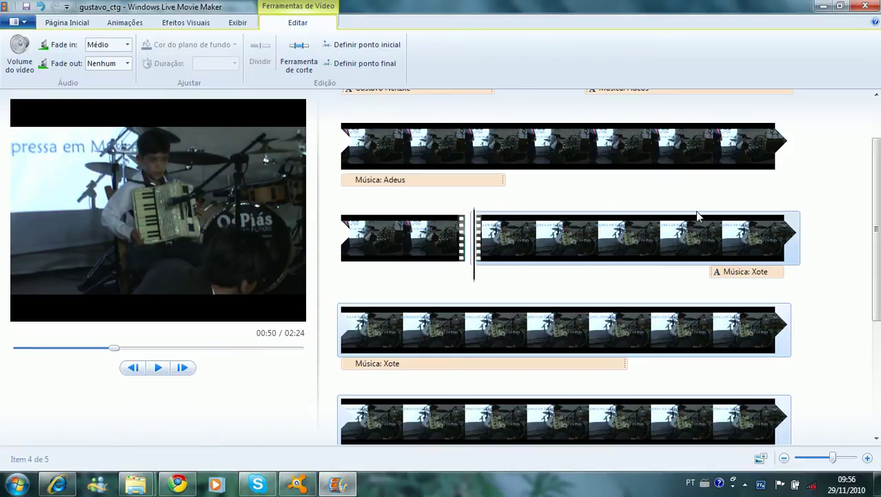
pyautogui.moveTo(875, 214); pyautogui.dragTo(876, 176)
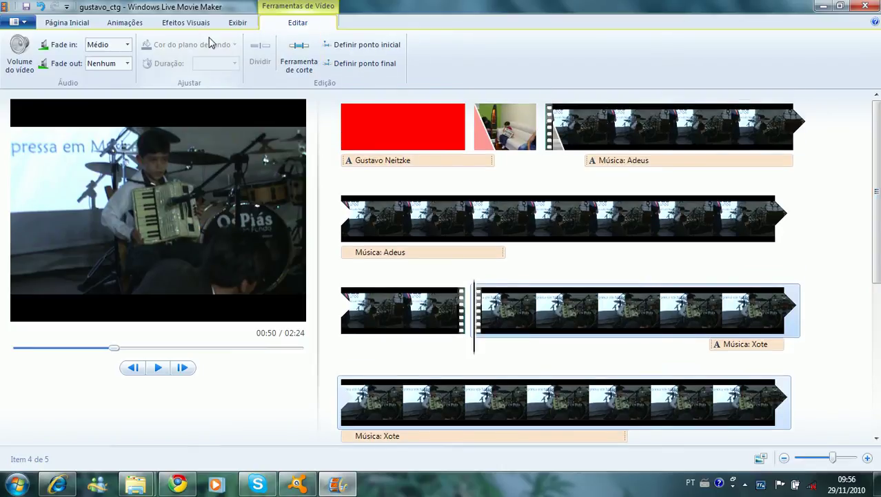
pyautogui.click(112, 28)
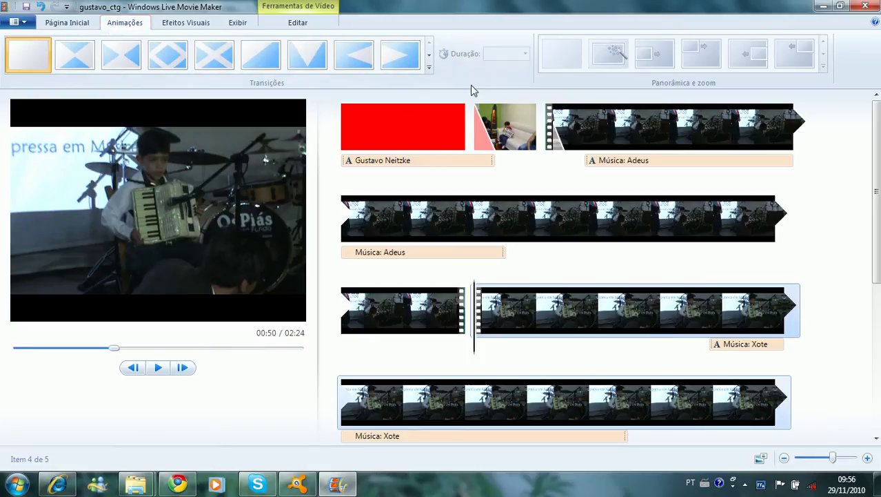
pyautogui.click(429, 69)
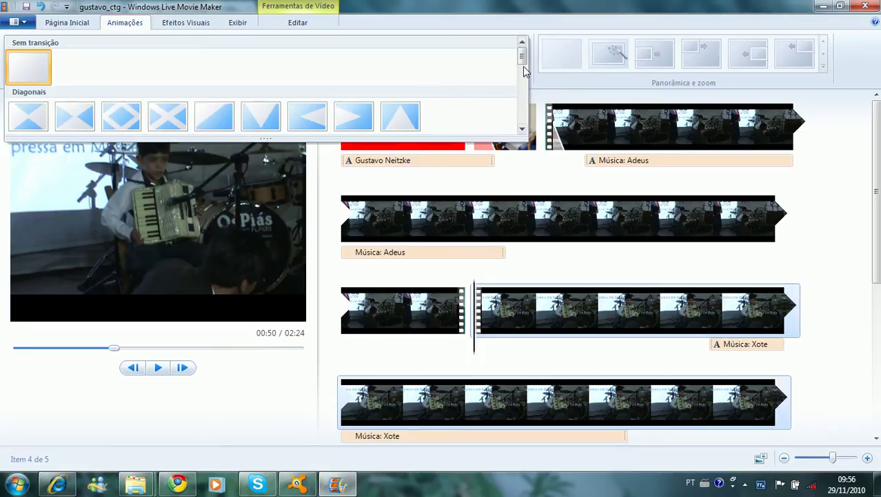
pyautogui.moveTo(527, 60); pyautogui.dragTo(535, 111)
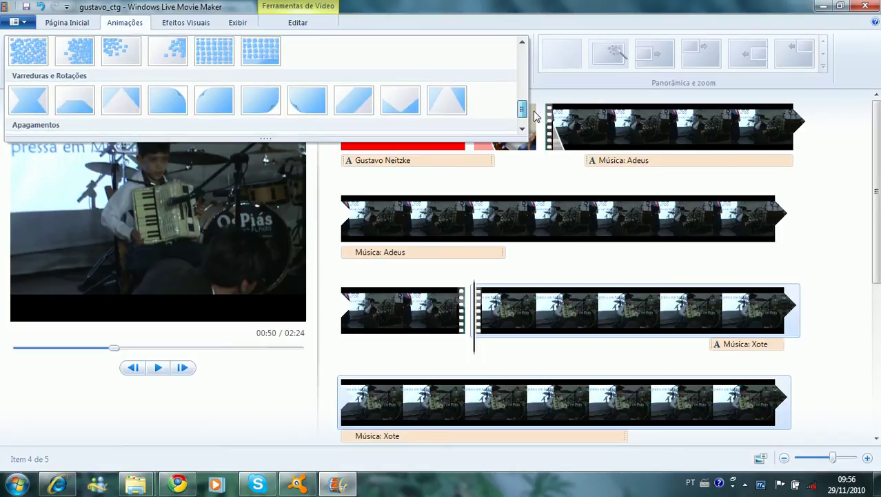
pyautogui.click(302, 110)
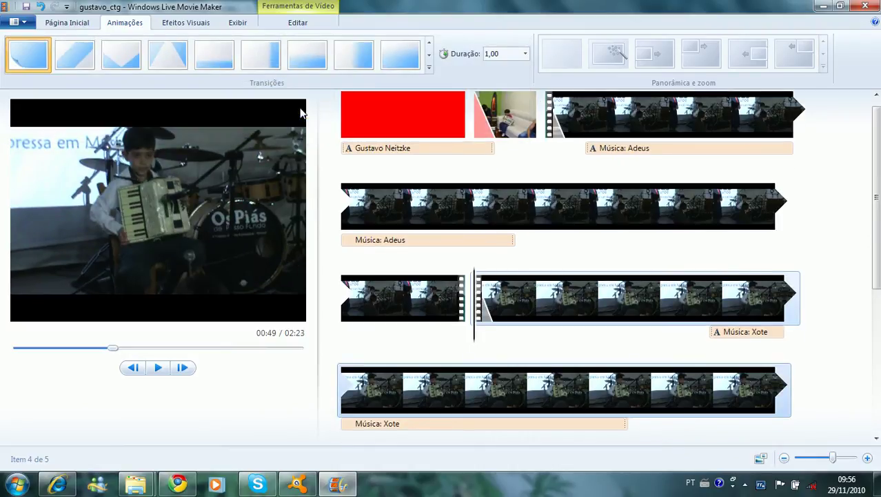
# Preview the page-curl transition by playing from the end of the first video part into the second.
pyautogui.click(414, 316)
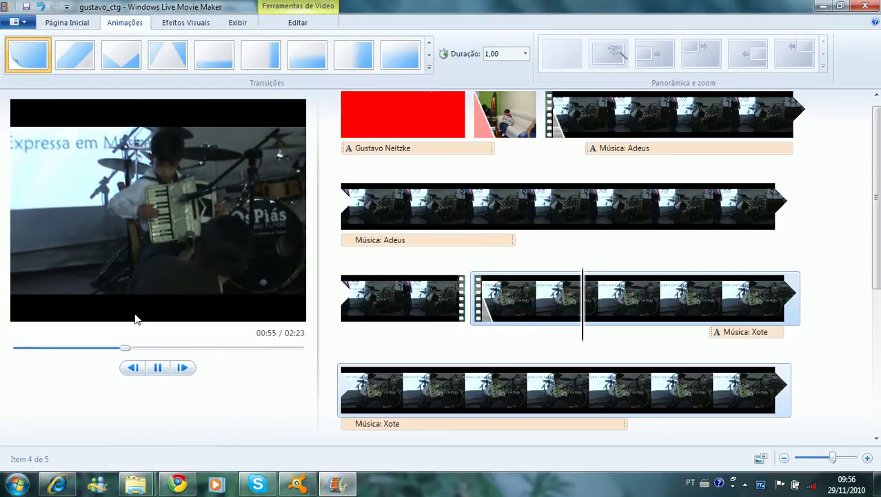
pyautogui.click(157, 369)
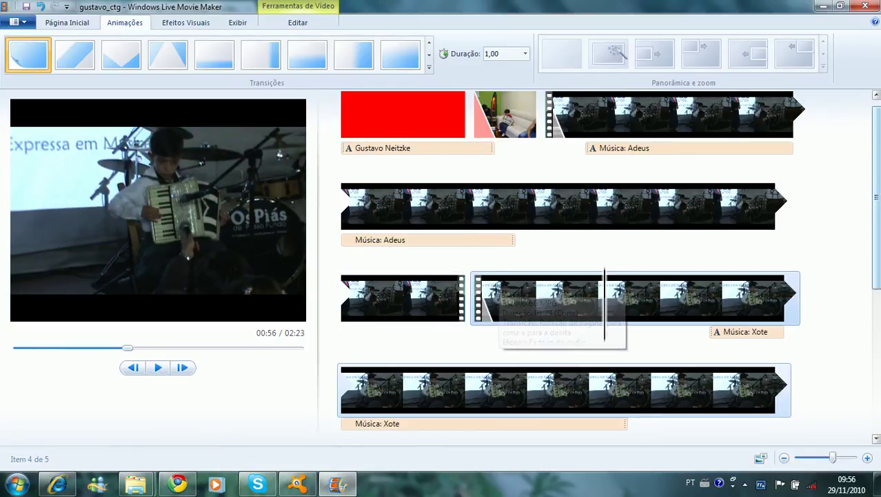
pyautogui.click(434, 323)
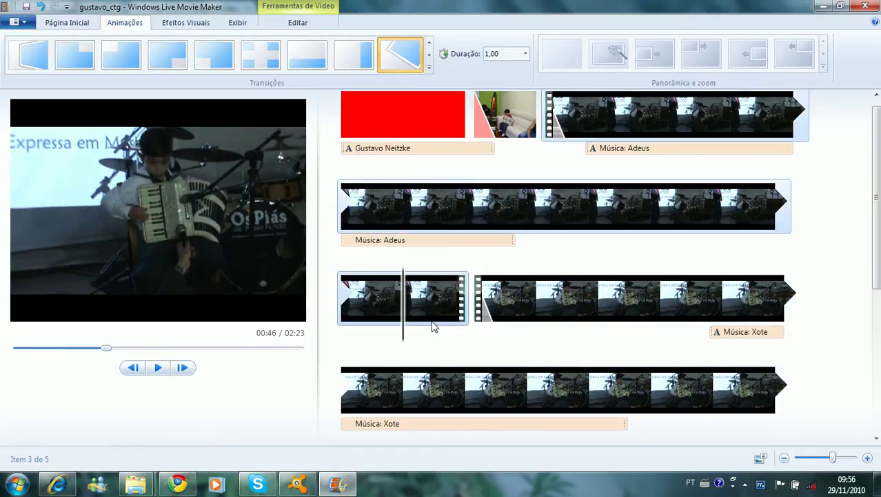
pyautogui.click(157, 369)
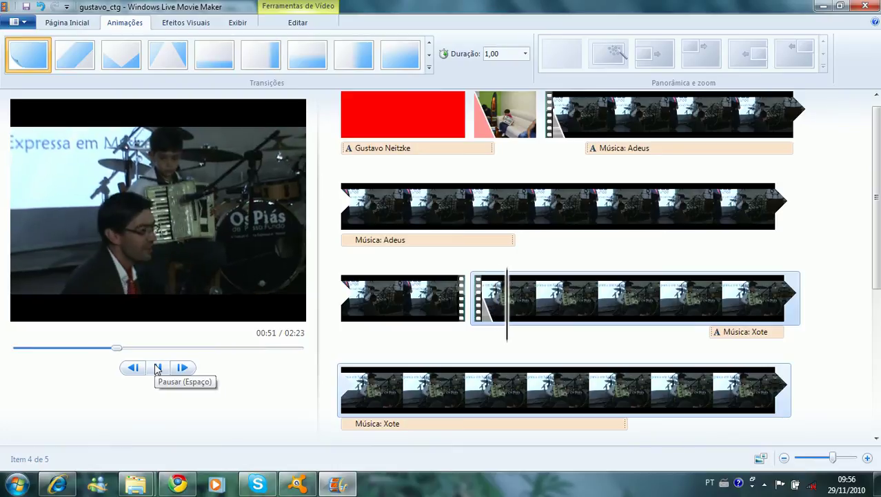
pyautogui.press('space')
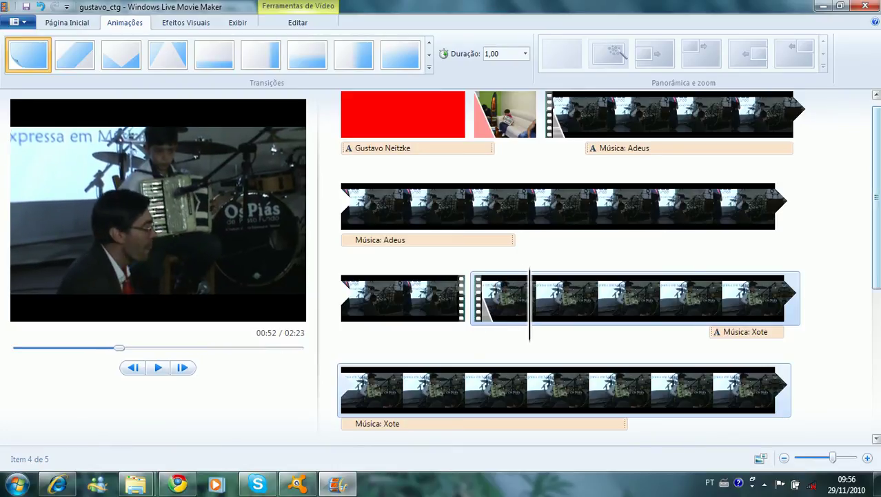
pyautogui.moveTo(877, 180); pyautogui.dragTo(579, 91)
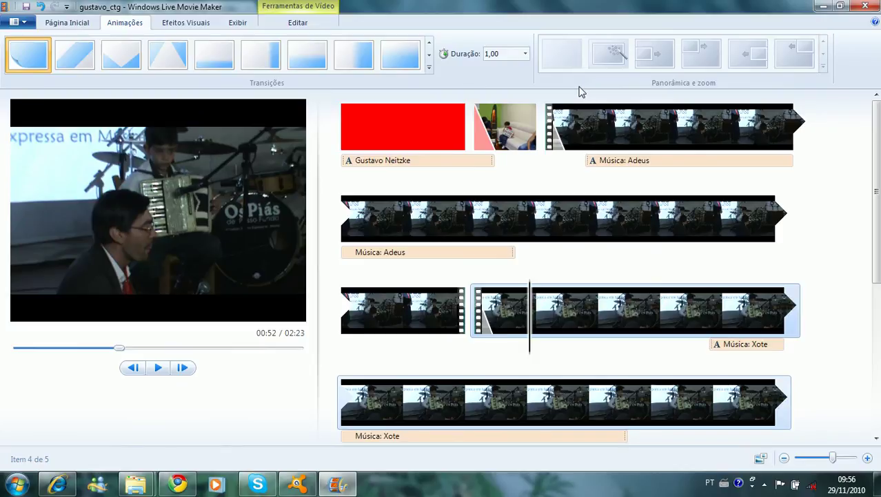
pyautogui.click(166, 25)
pyautogui.click(239, 25)
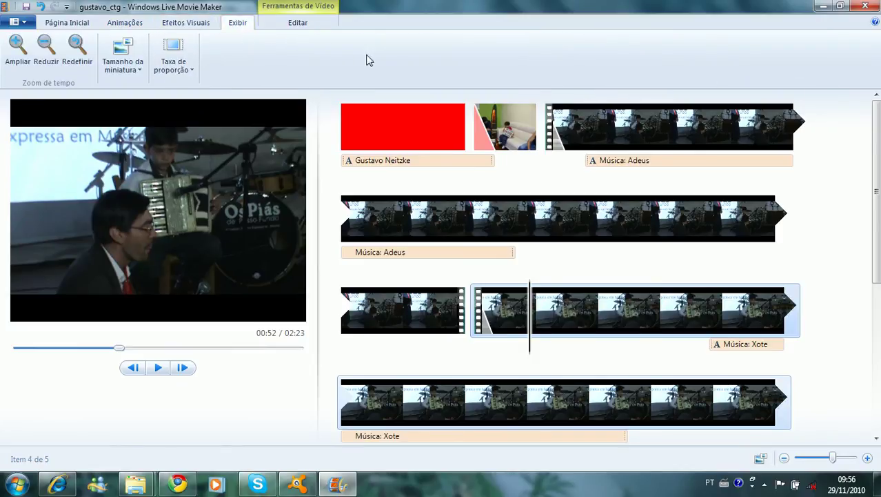
pyautogui.click(304, 25)
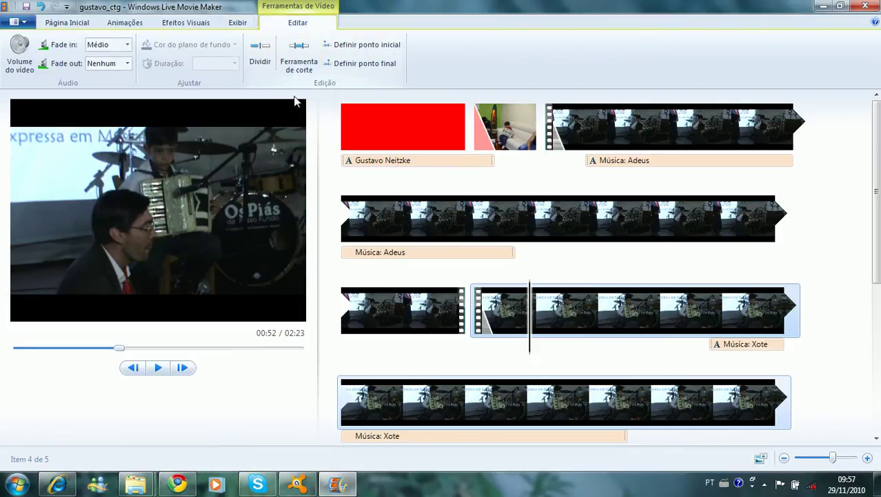
# Insert a title between the two parts of the split concert video.
pyautogui.click(403, 310)
pyautogui.click(475, 314)
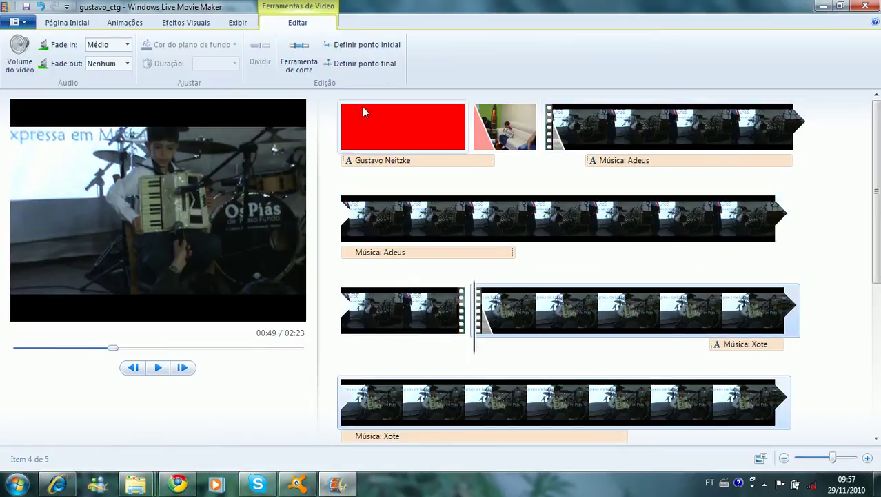
pyautogui.click(75, 25)
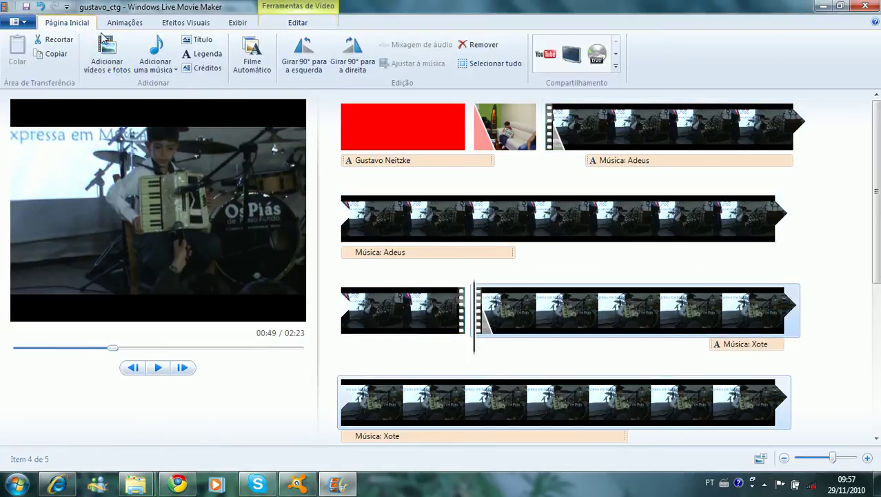
pyautogui.click(200, 41)
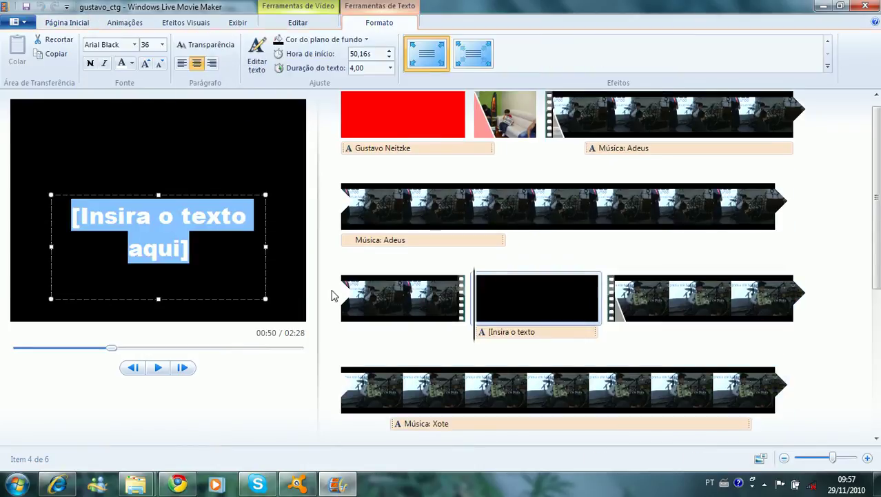
# Enter the title text "Agora o", the performer's first name, and "vai tocar Xote Laranjeira".
pyautogui.write('Agopra')
pyautogui.press('BackSpace')
pyautogui.press('BackSpace')
pyautogui.press('BackSpace')
pyautogui.write('ra')
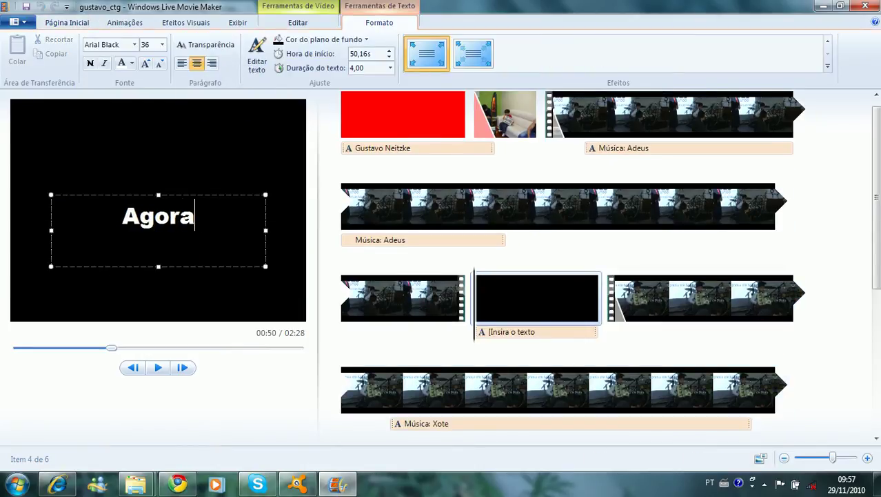
pyautogui.write(' o Gustavo vao')
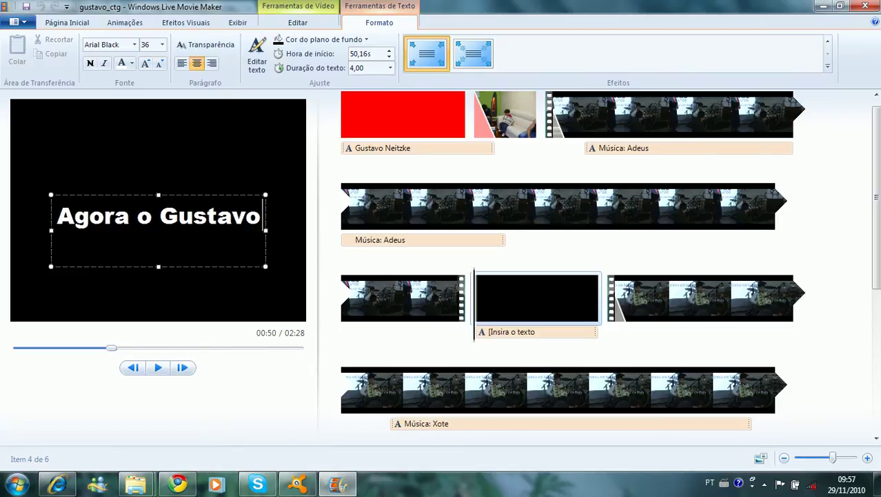
pyautogui.press('BackSpace')
pyautogui.press('BackSpace')
pyautogui.write('i tocar')
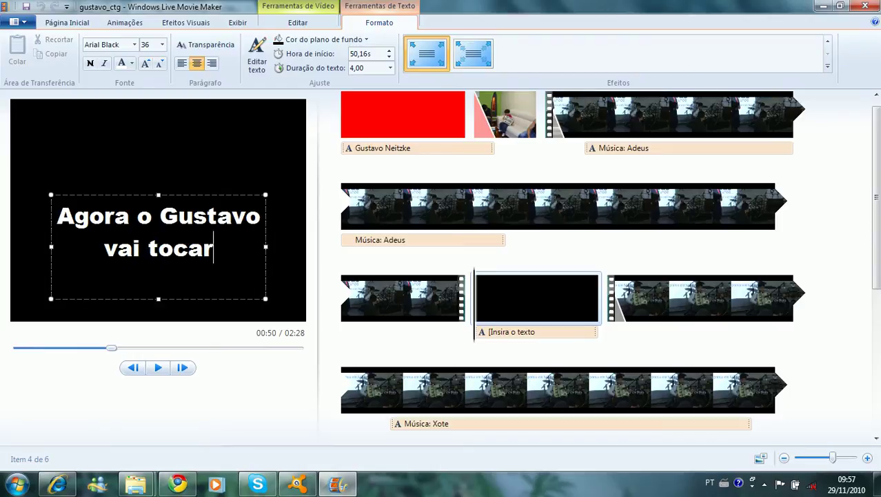
pyautogui.write(' Xote Lan')
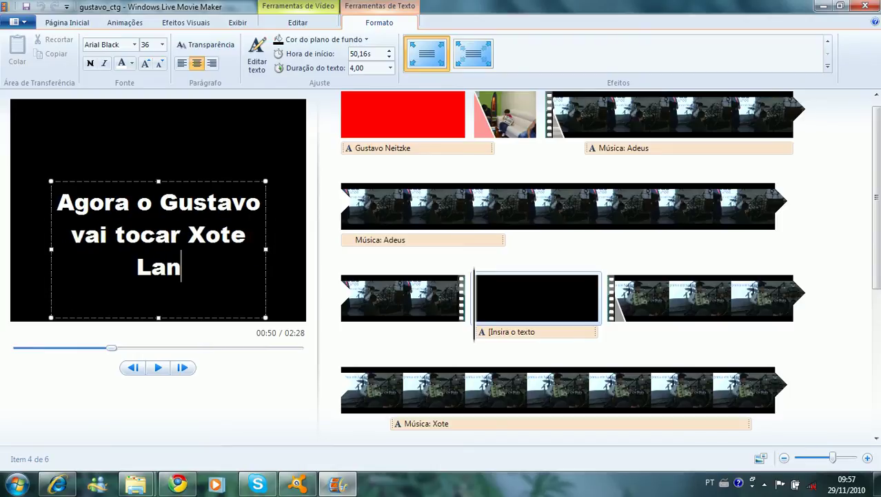
pyautogui.press('BackSpace')
pyautogui.write('ranjeit')
pyautogui.press('BackSpace')
pyautogui.write('ra')
# Set the text duration of the new title to 3,00 seconds.
pyautogui.click(537, 306)
pyautogui.click(390, 67)
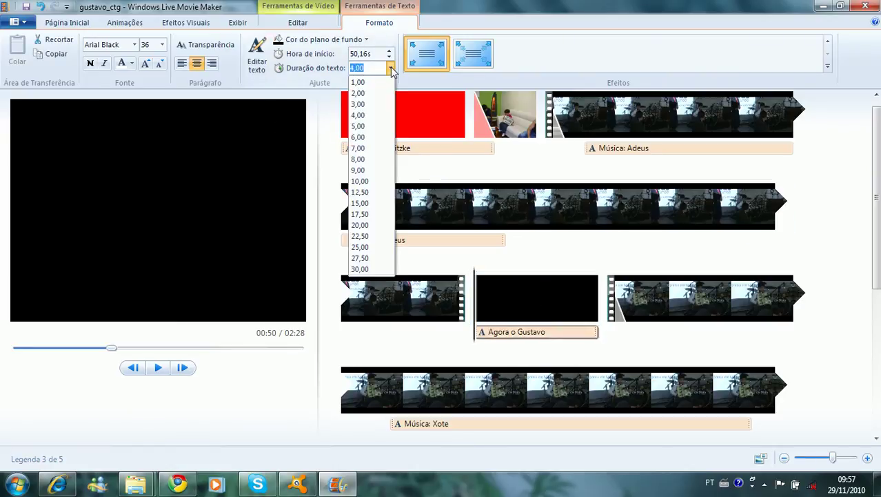
pyautogui.click(369, 104)
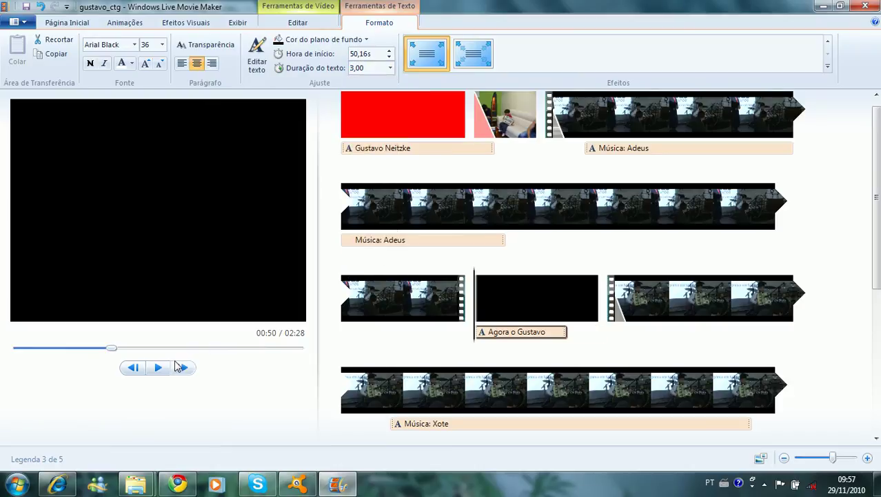
# Apply the X-shaped diagonal transition to the new black title between the two video parts.
pyautogui.click(403, 300)
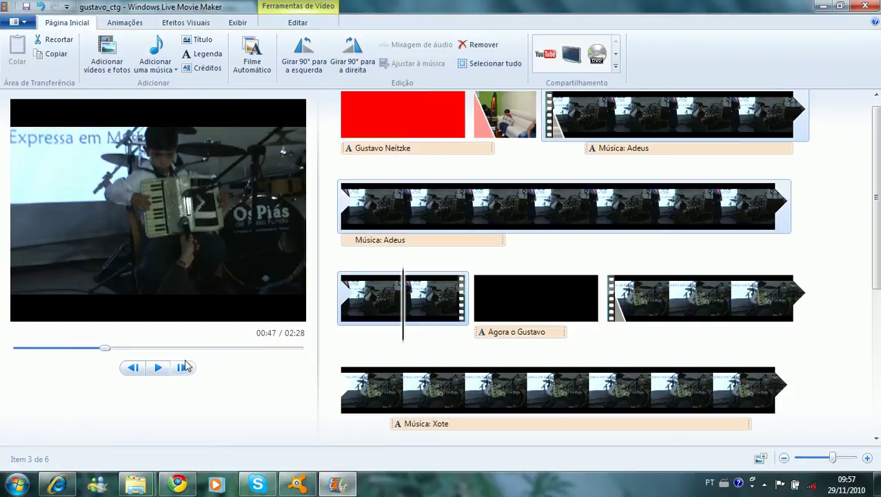
pyautogui.click(469, 329)
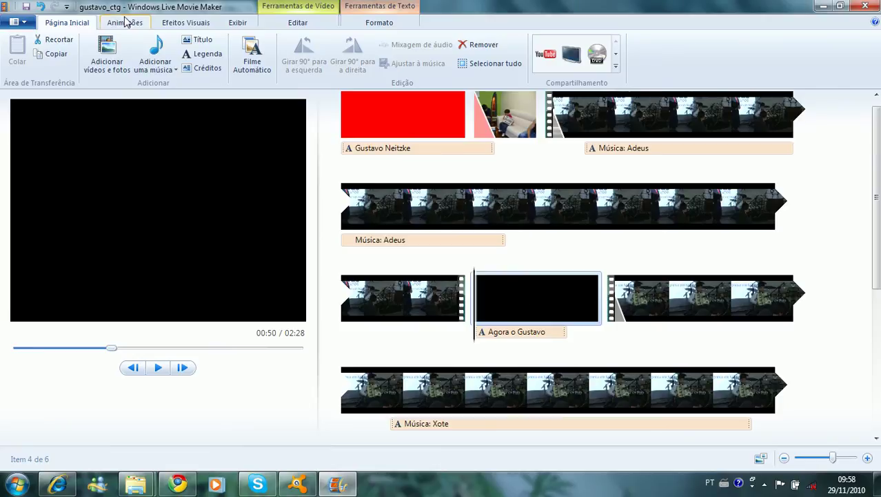
pyautogui.click(126, 24)
pyautogui.click(213, 58)
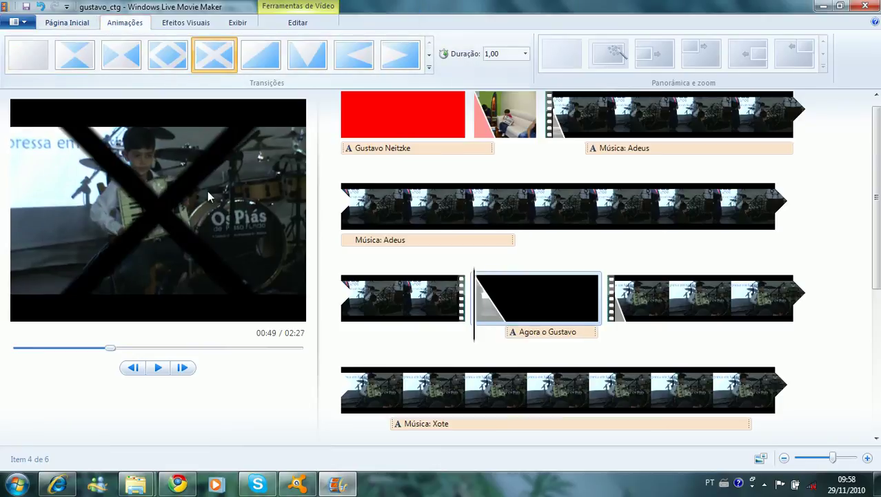
# Preview the movie from about 00:43 through the new title into the second video part, pausing at about 01:02.
pyautogui.click(369, 329)
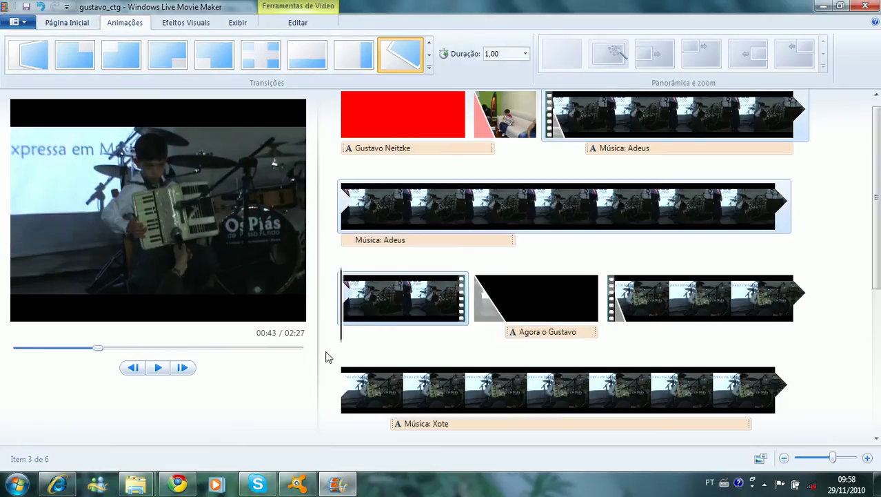
pyautogui.click(157, 369)
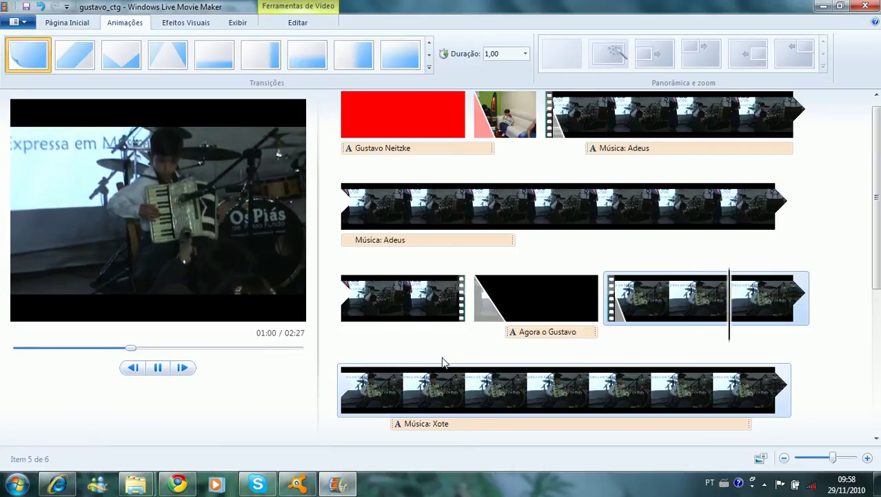
pyautogui.click(158, 366)
pyautogui.moveTo(877, 182); pyautogui.dragTo(877, 345)
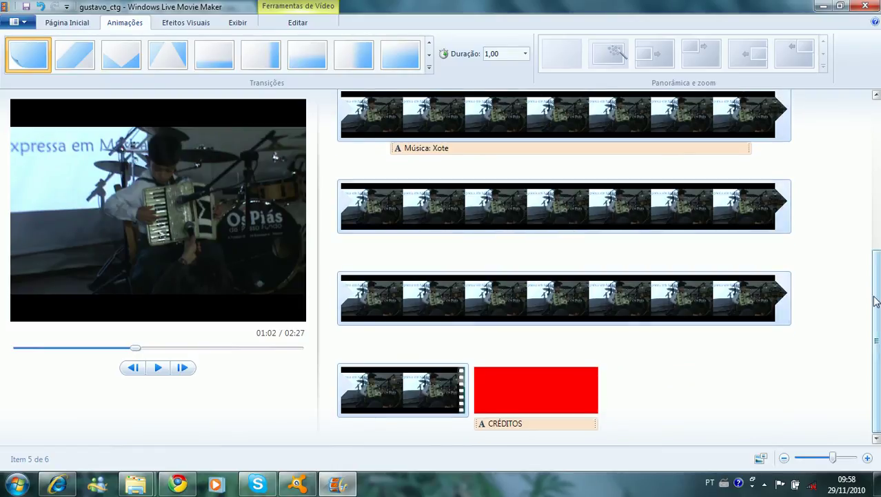
pyautogui.press('space')
pyautogui.press('space')
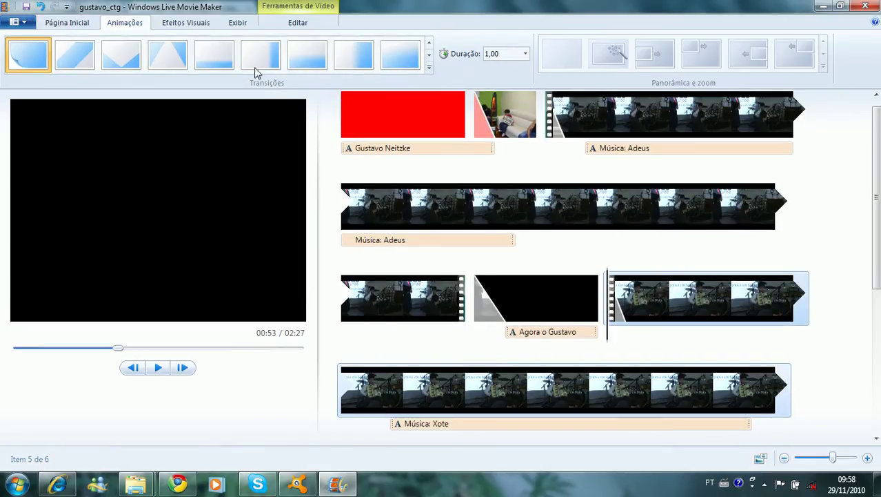
pyautogui.click(189, 25)
pyautogui.click(234, 24)
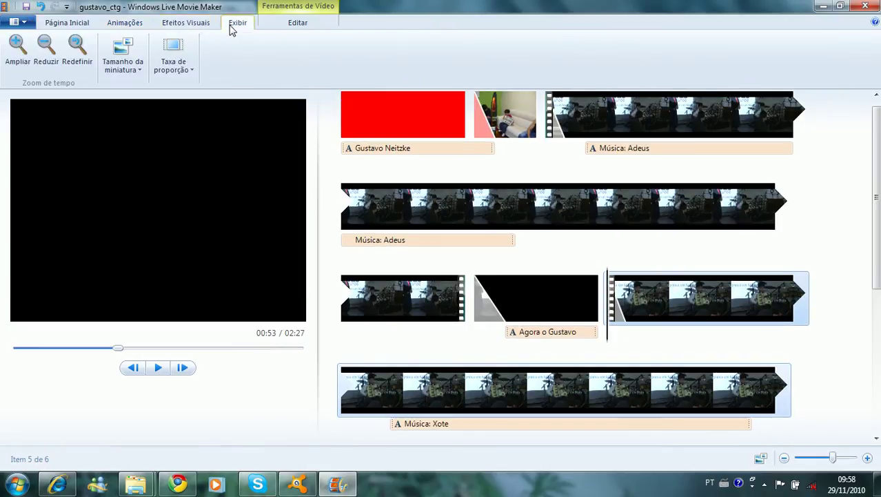
pyautogui.click(296, 19)
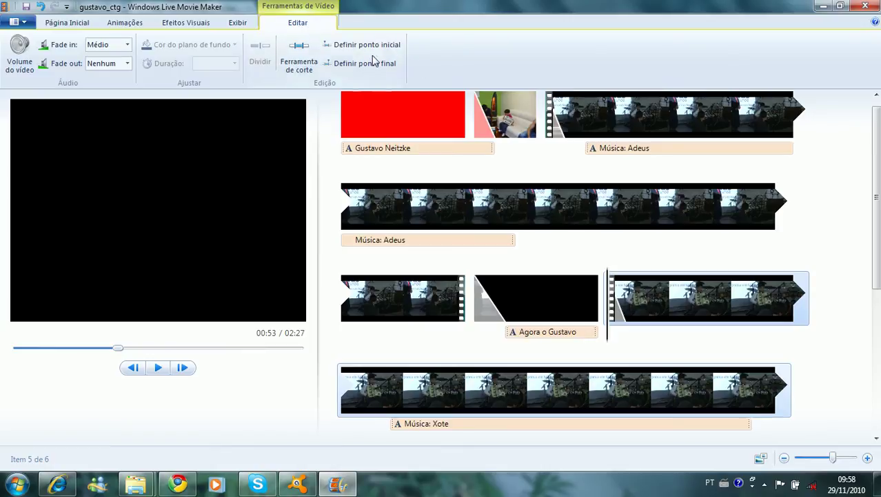
pyautogui.click(73, 22)
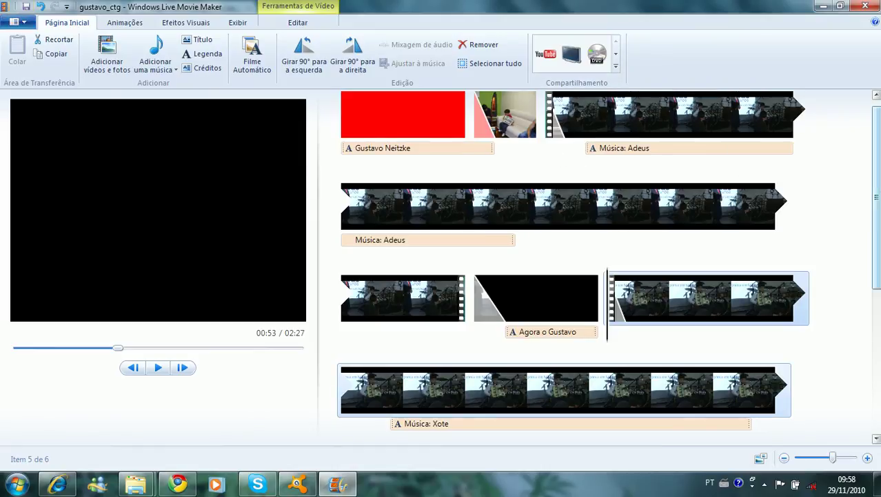
pyautogui.moveTo(876, 186)
pyautogui.mouseDown()
pyautogui.moveTo(877, 339)
pyautogui.moveTo(877, 191)
pyautogui.mouseUp()
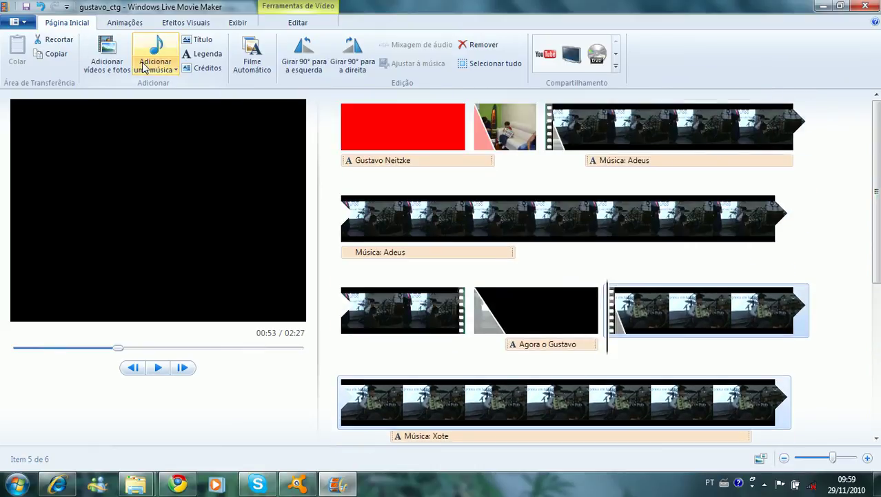
# Check which devices are available for importing photos and videos, and close the import window without importing anything.
pyautogui.click(127, 25)
pyautogui.click(186, 25)
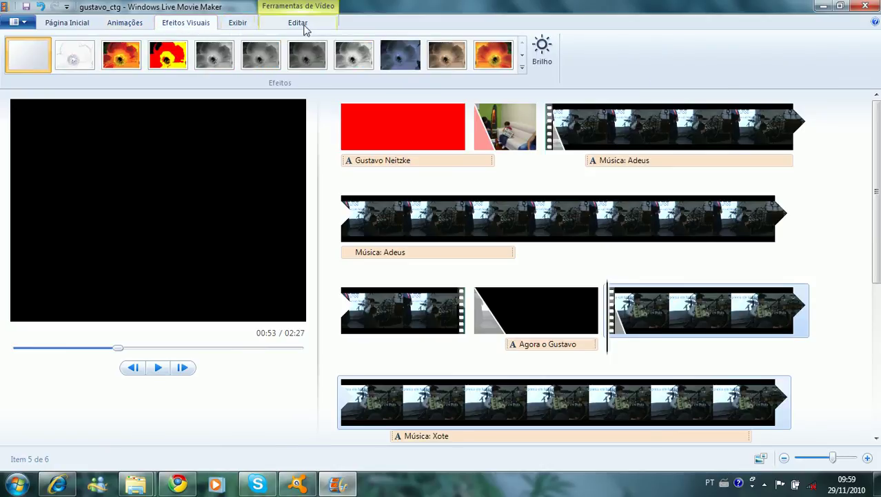
pyautogui.click(11, 24)
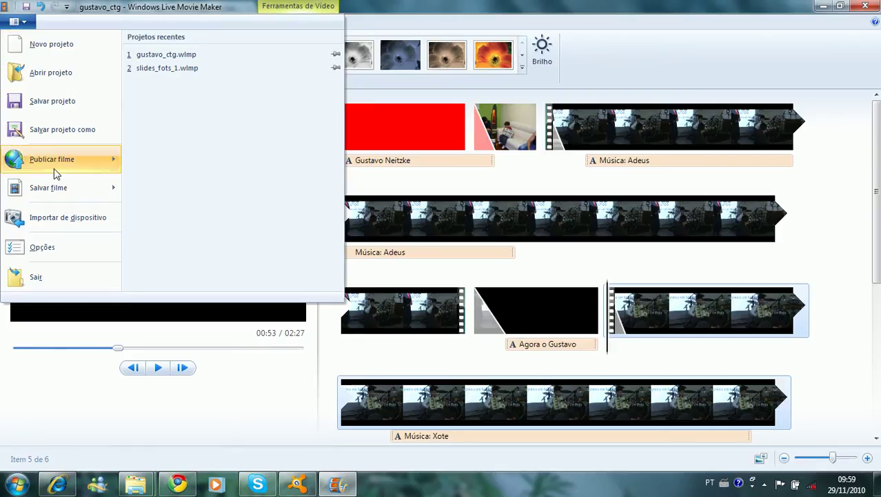
pyautogui.click(50, 221)
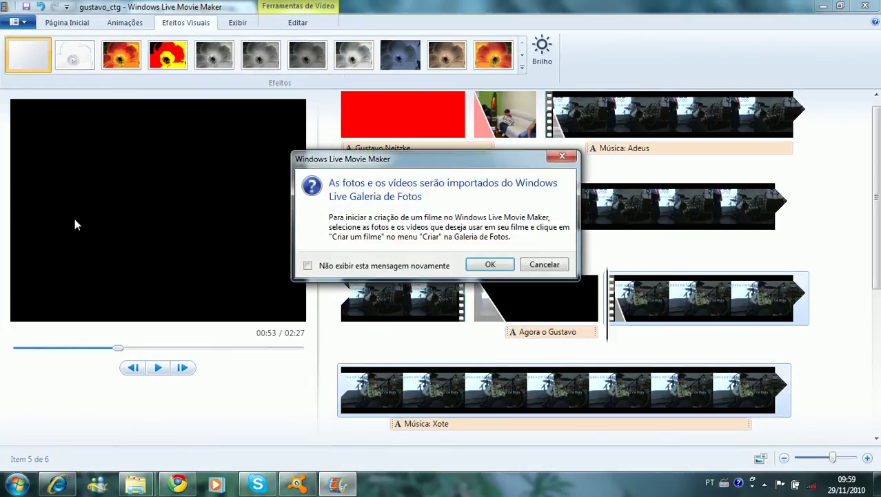
pyautogui.click(491, 263)
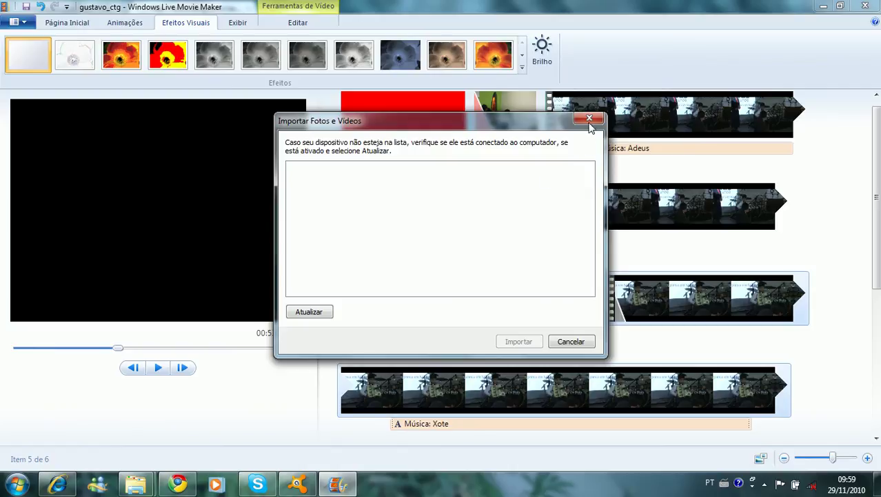
pyautogui.click(589, 119)
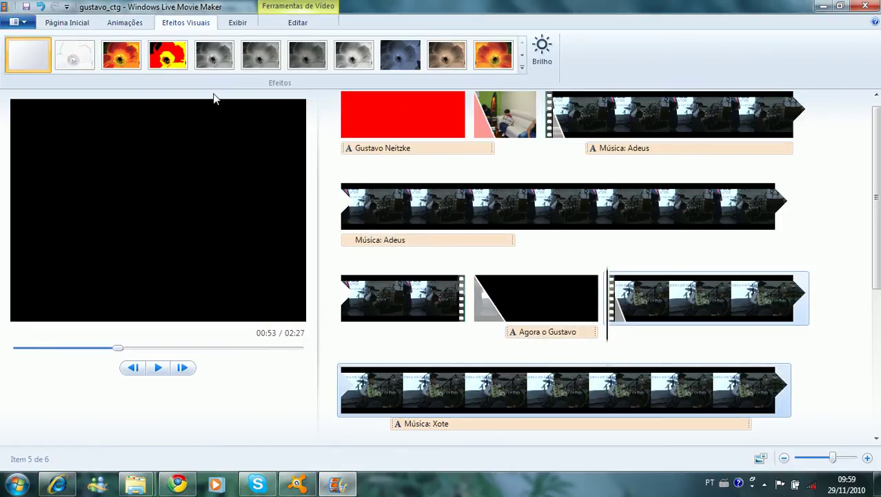
# Review the quality and format options offered for saving the finished movie, without saving it.
pyautogui.click(4, 6)
pyautogui.click(149, 156)
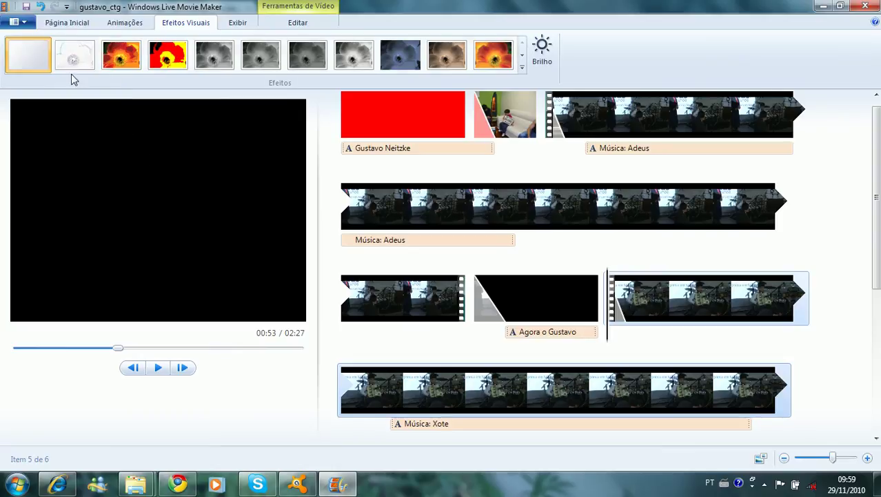
pyautogui.click(30, 26)
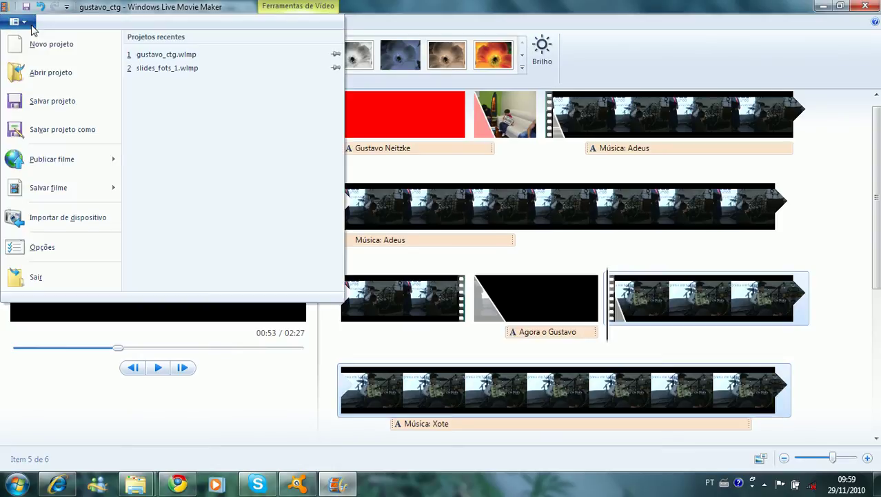
pyautogui.moveTo(74, 183)
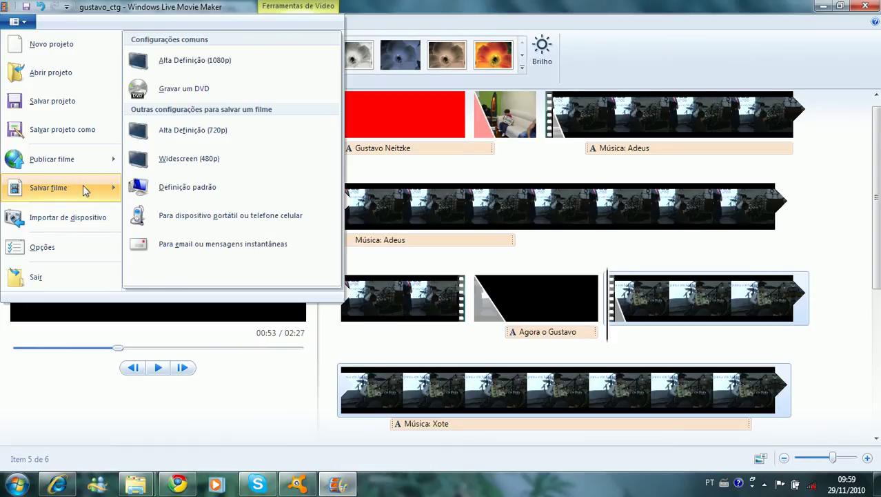
pyautogui.click(609, 67)
# Raise the brightness of the photo after the red title to the maximum and show it in the preview.
pyautogui.click(512, 131)
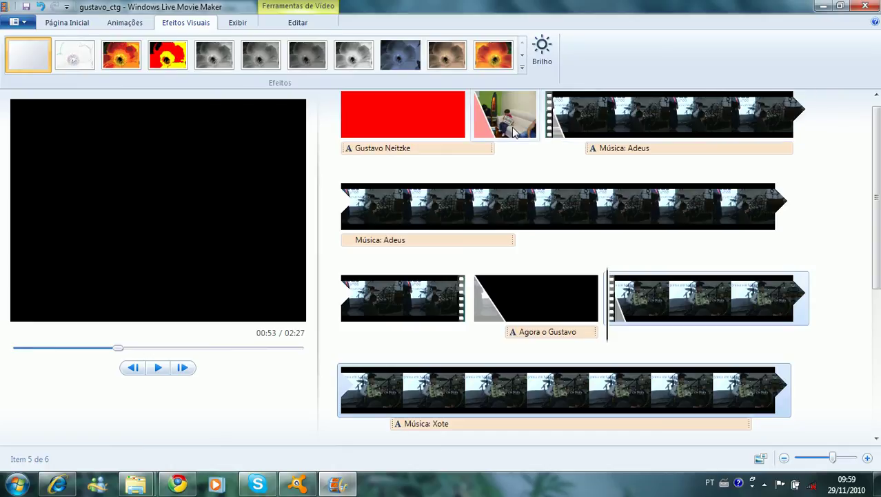
pyautogui.click(553, 62)
pyautogui.moveTo(544, 92); pyautogui.dragTo(564, 93)
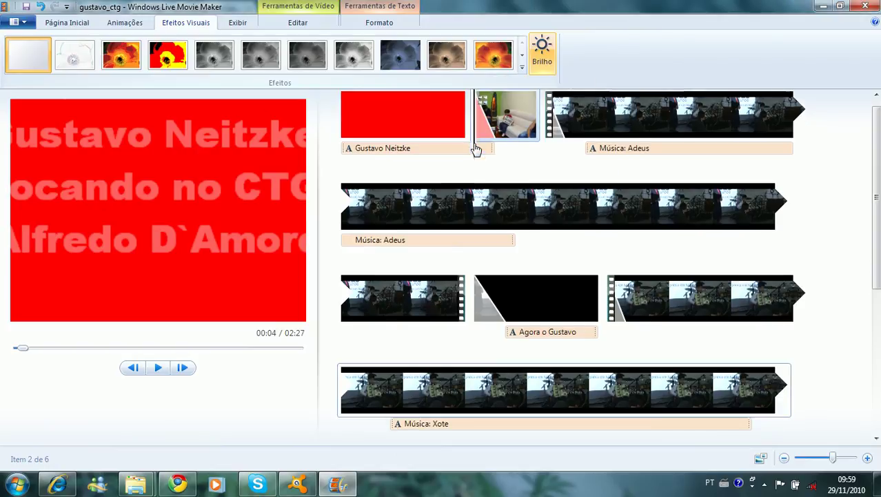
pyautogui.click(501, 146)
# Return the photo's brightness to about the middle of its range.
pyautogui.click(542, 60)
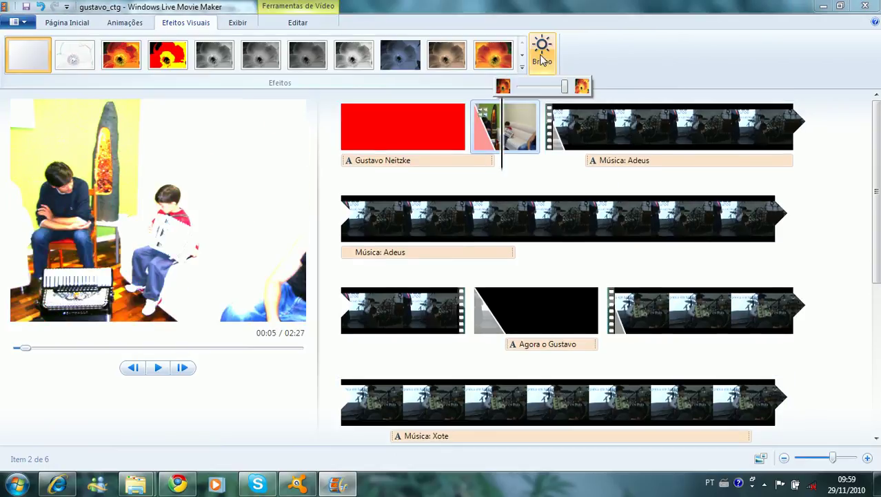
pyautogui.moveTo(566, 88); pyautogui.dragTo(545, 89)
pyautogui.click(636, 125)
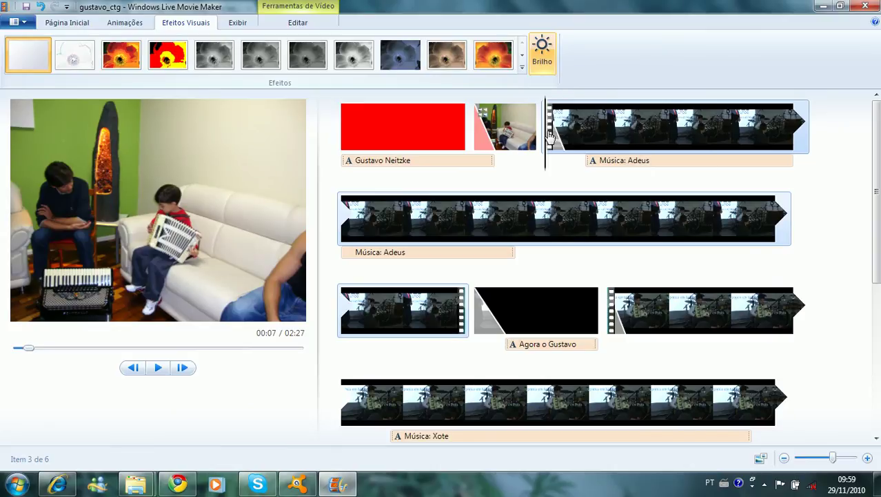
# Raise the first video part's brightness to the maximum and preview it from about 00:10 to 00:14.
pyautogui.click(576, 136)
pyautogui.click(610, 136)
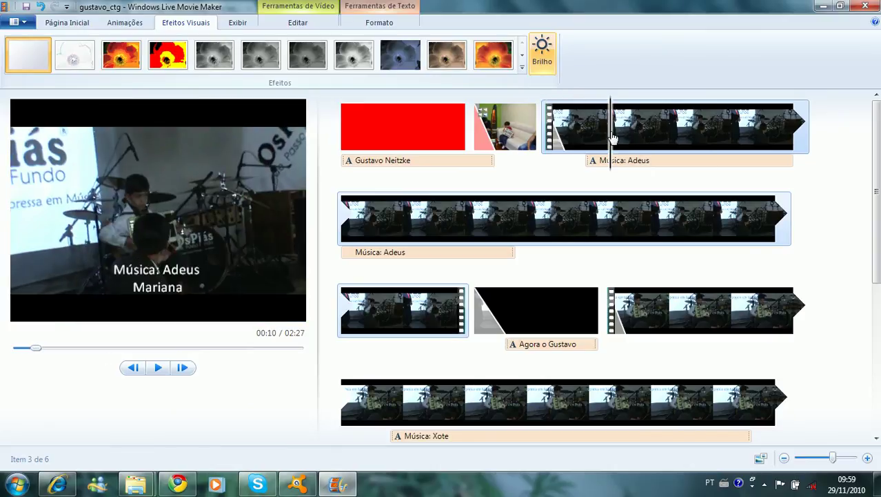
pyautogui.click(542, 52)
pyautogui.moveTo(545, 89); pyautogui.dragTo(596, 95)
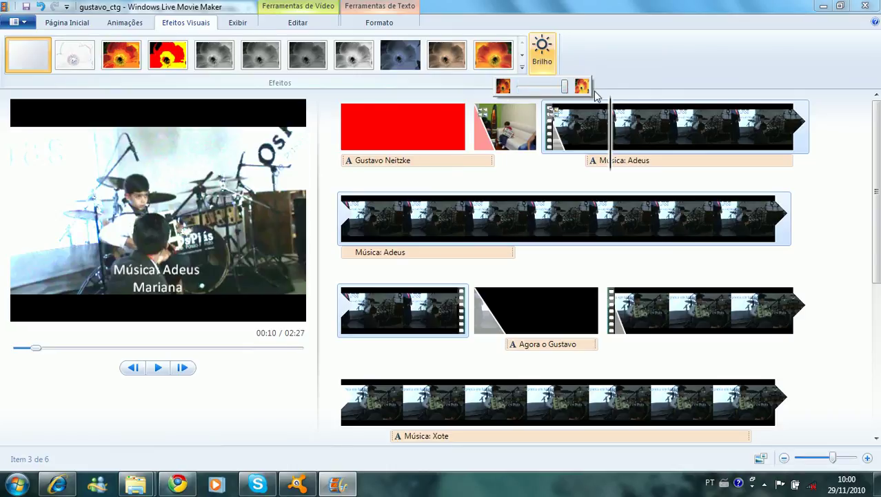
pyautogui.click(159, 367)
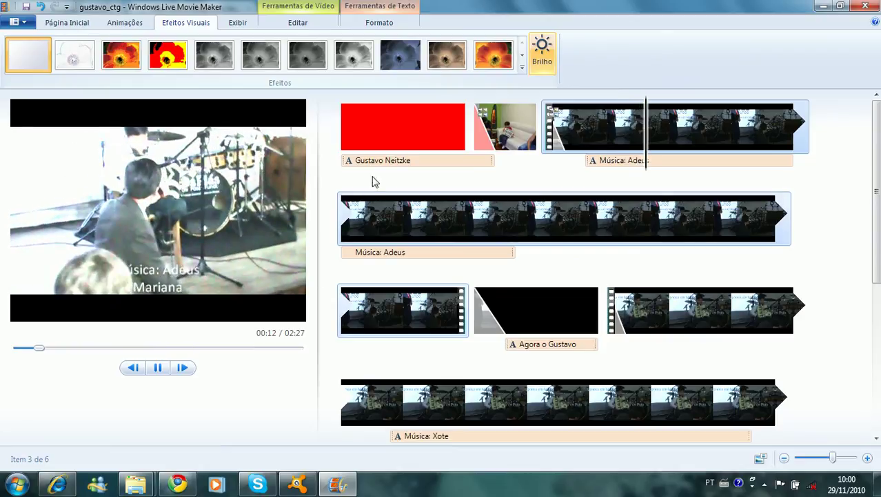
pyautogui.click(158, 367)
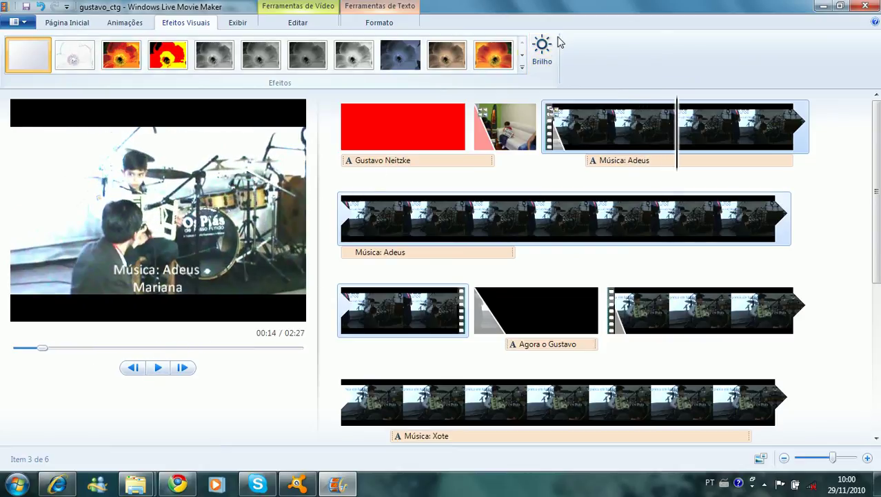
# Lower the first video part's brightness to slightly below the middle of its range.
pyautogui.click(542, 54)
pyautogui.moveTo(565, 87)
pyautogui.mouseDown()
pyautogui.moveTo(541, 92)
pyautogui.moveTo(551, 89)
pyautogui.mouseUp()
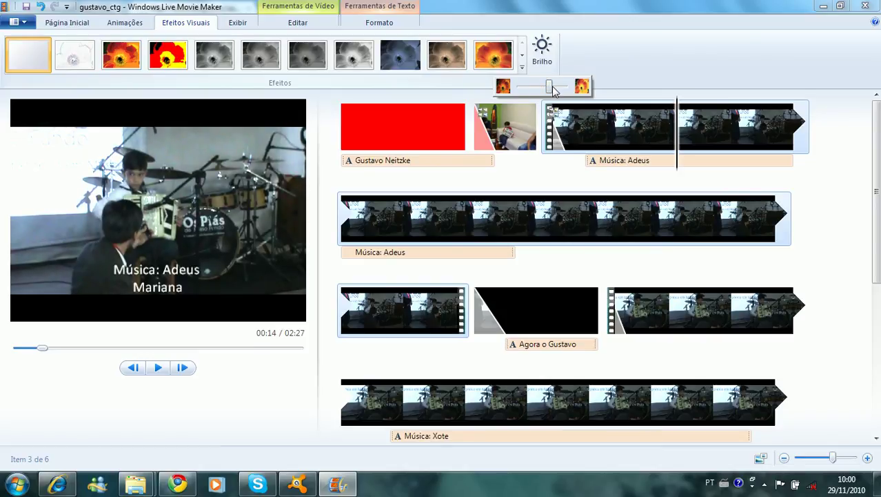
pyautogui.moveTo(547, 91)
pyautogui.mouseDown()
pyautogui.moveTo(521, 91)
pyautogui.moveTo(570, 94)
pyautogui.moveTo(524, 93)
pyautogui.moveTo(535, 98)
pyautogui.mouseUp()
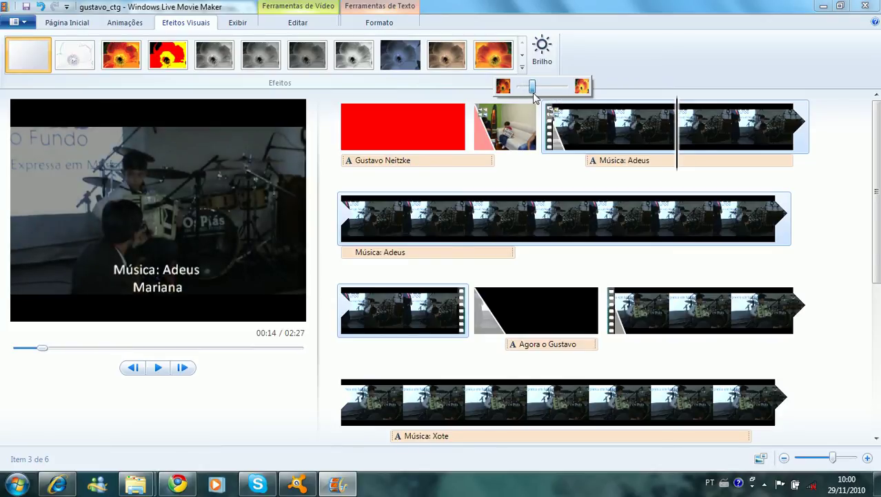
pyautogui.moveTo(535, 98); pyautogui.dragTo(535, 98)
pyautogui.click(622, 71)
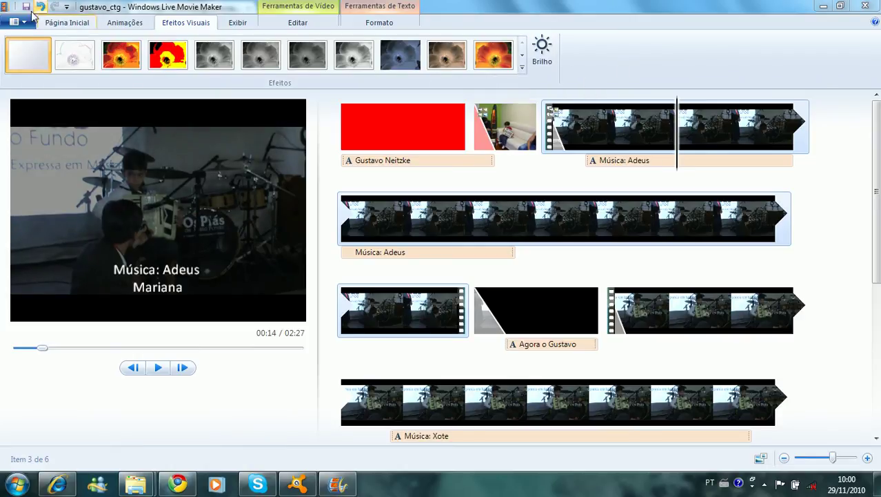
pyautogui.scroll(-1, 25, 7)
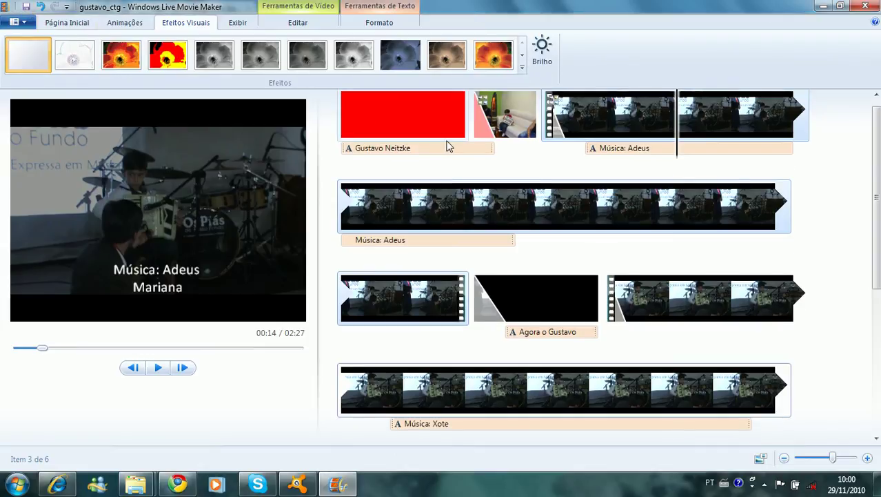
pyautogui.scroll(-3, 447, 146)
pyautogui.scroll(2, 447, 146)
pyautogui.scroll(1, 447, 147)
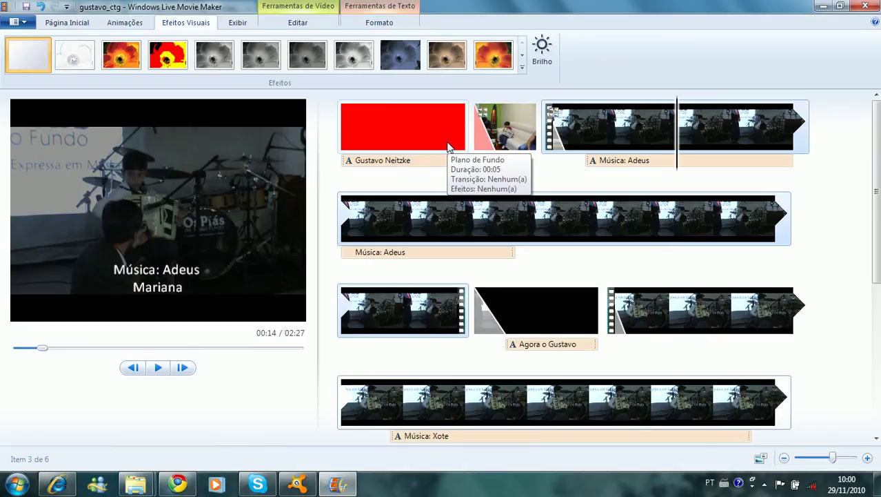